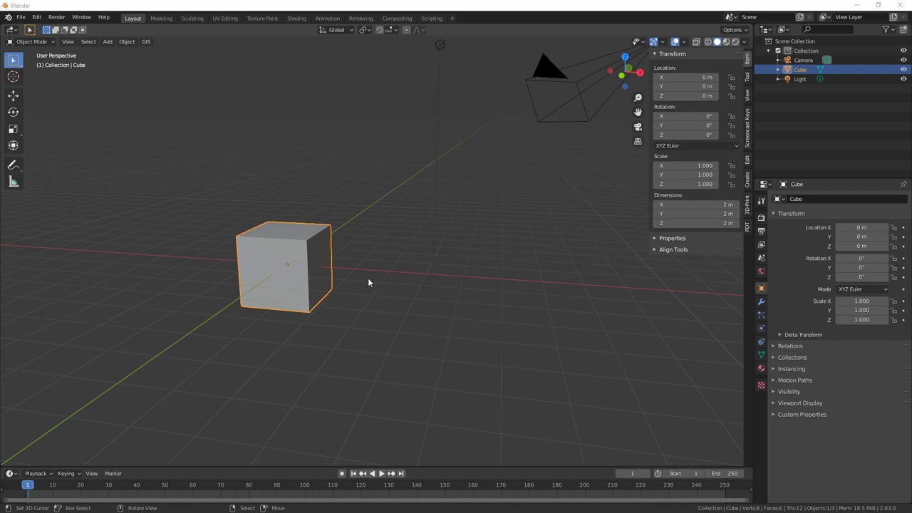
# Delete the default cube and add a UV sphere mesh
pyautogui.rightClick(319, 269)
pyautogui.press('x')
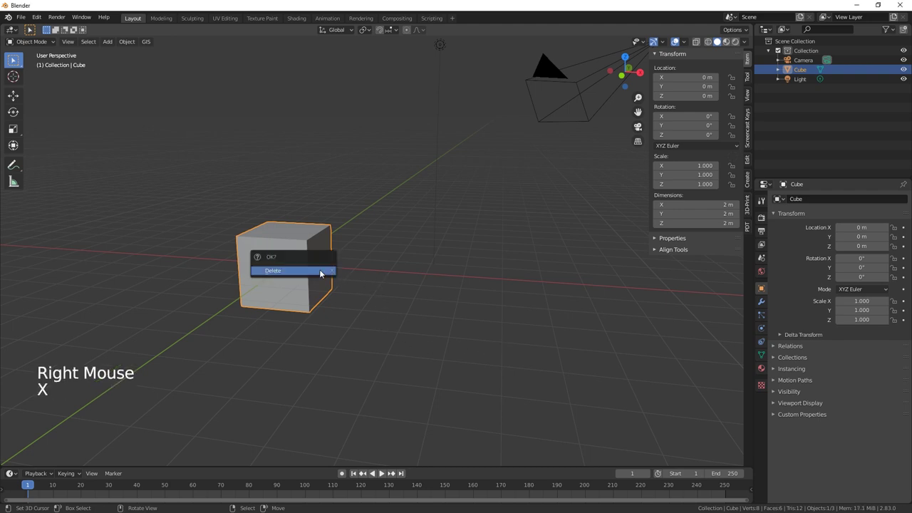
pyautogui.click(319, 270)
pyautogui.hotkey('shift', 'a')
pyautogui.moveTo(319, 270)
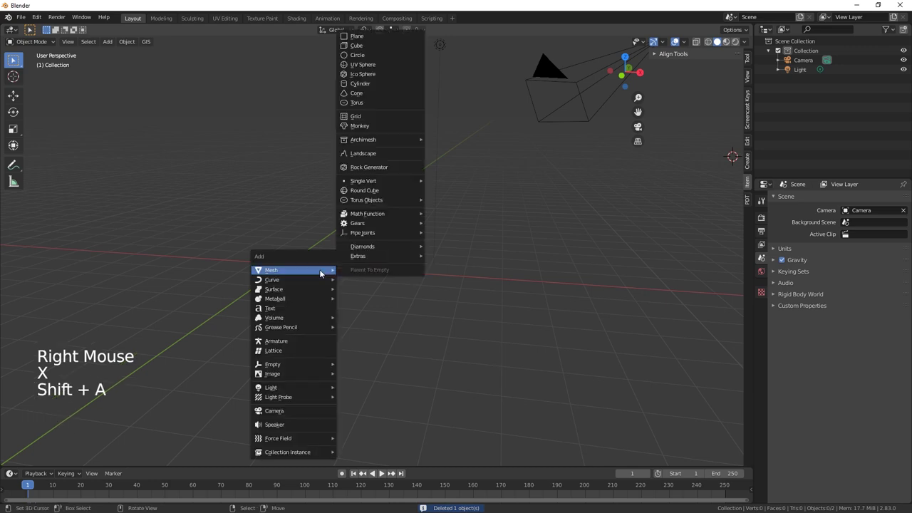
pyautogui.click(367, 65)
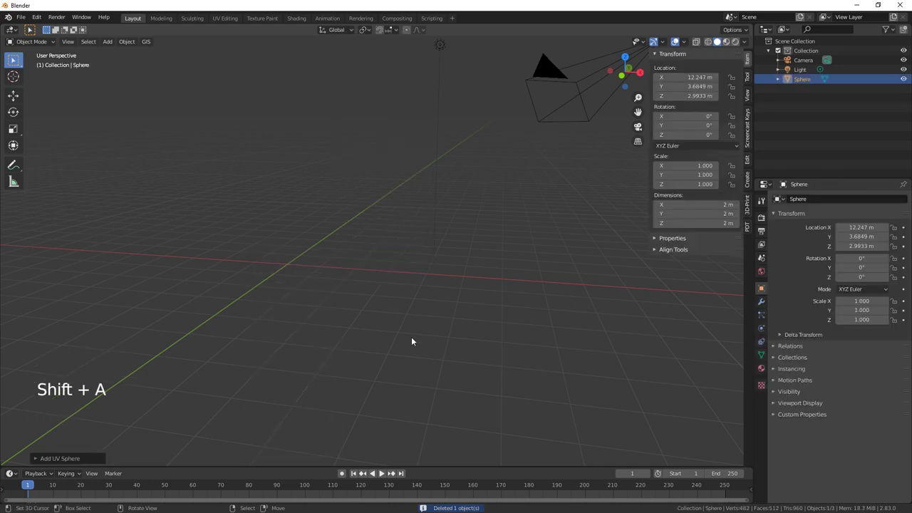
# Move the sphere freely to a spot close to the world origin
pyautogui.scroll(-2, 413, 349)
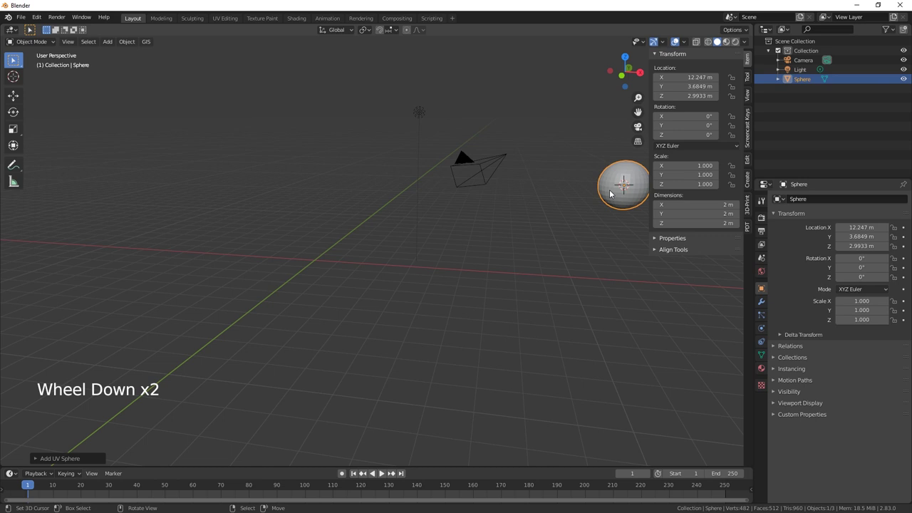
pyautogui.press('g')
pyautogui.click(337, 299)
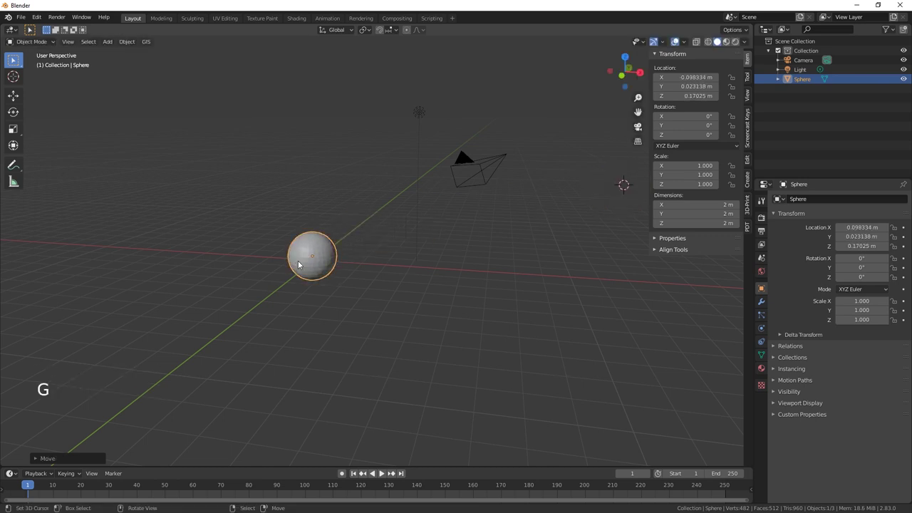
# Rotate the sphere 90° about the global Y axis
pyautogui.scroll(2, 338, 299)
pyautogui.scroll(2, 338, 299)
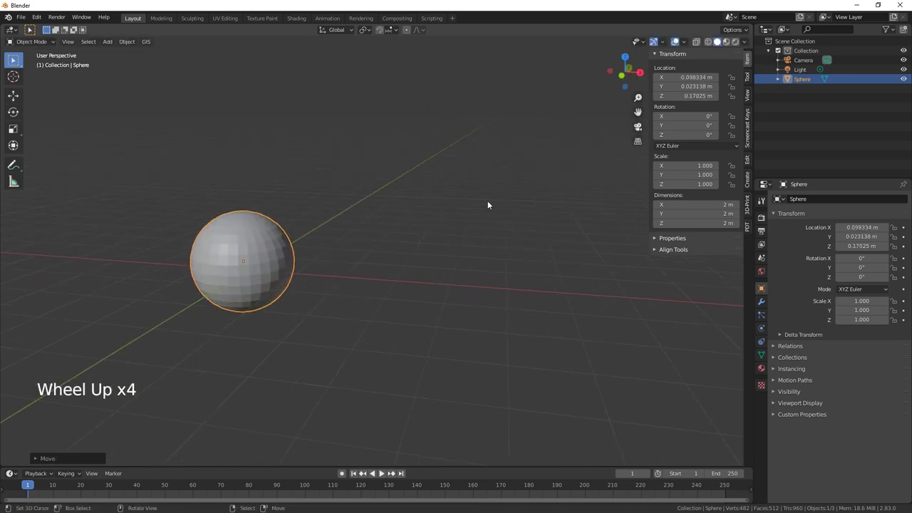
pyautogui.write('ry')
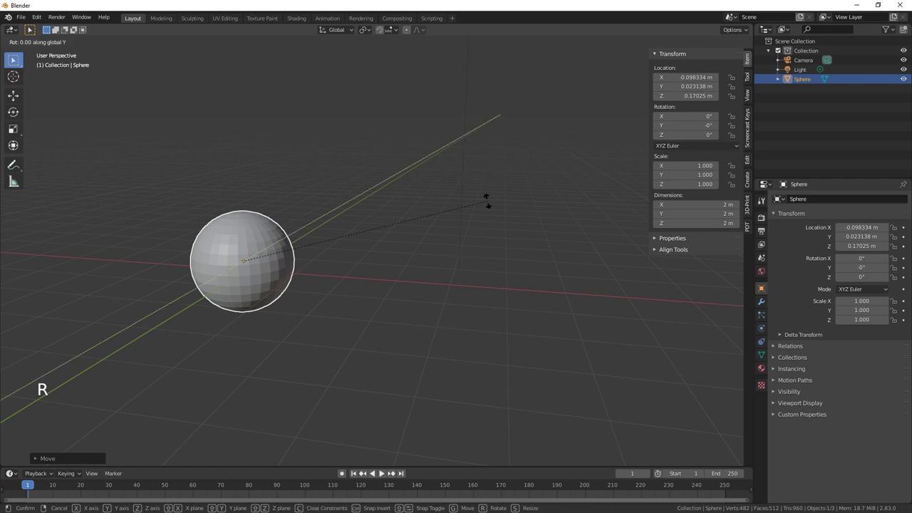
pyautogui.write('90')
pyautogui.press('Return')
# In Edit Mode with wireframe shading and front view, delete the vertices of the sphere's +X half
pyautogui.press('Tab')
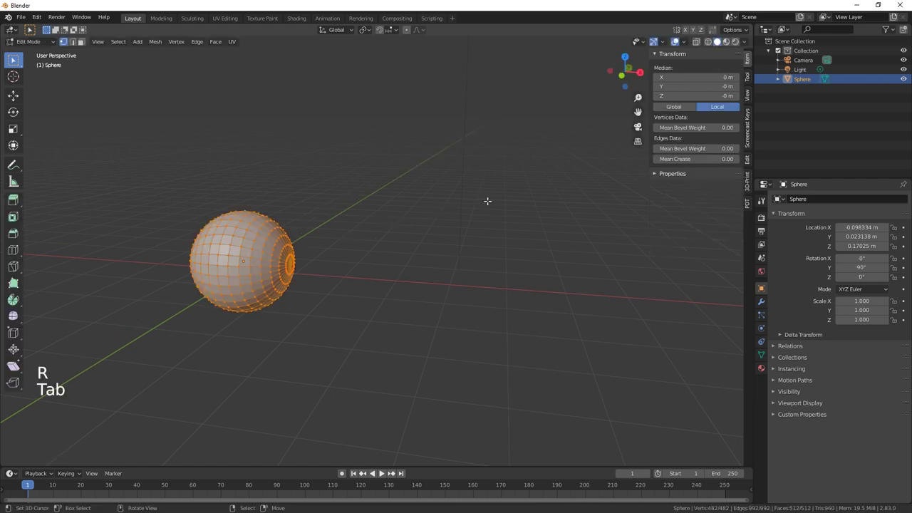
pyautogui.click(707, 41)
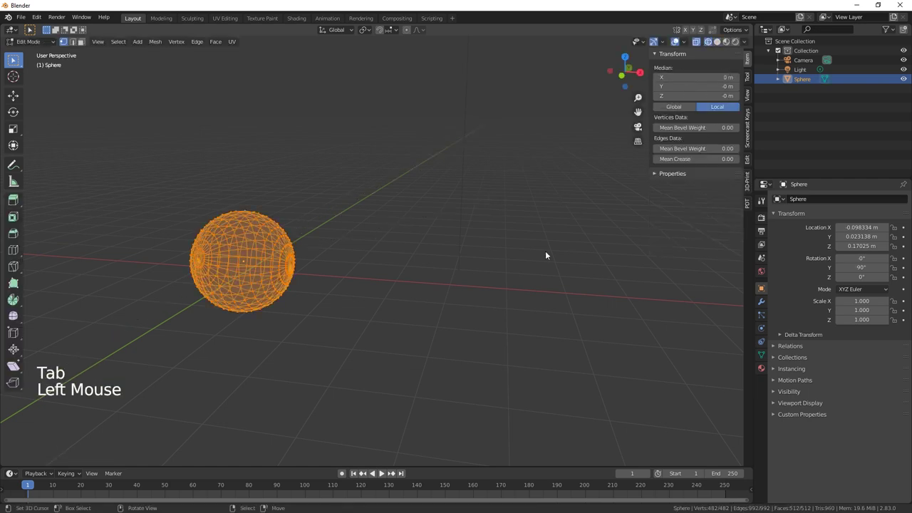
pyautogui.click(622, 74)
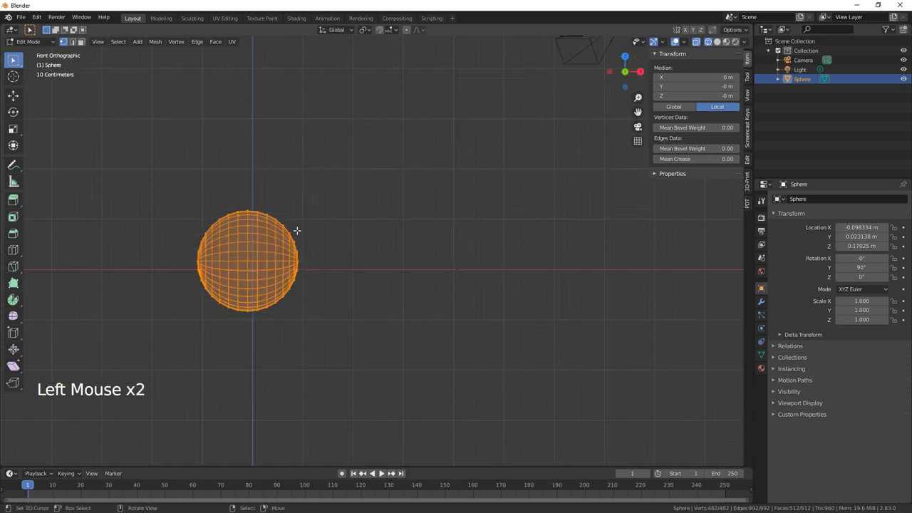
pyautogui.hotkey('alt', 'a')
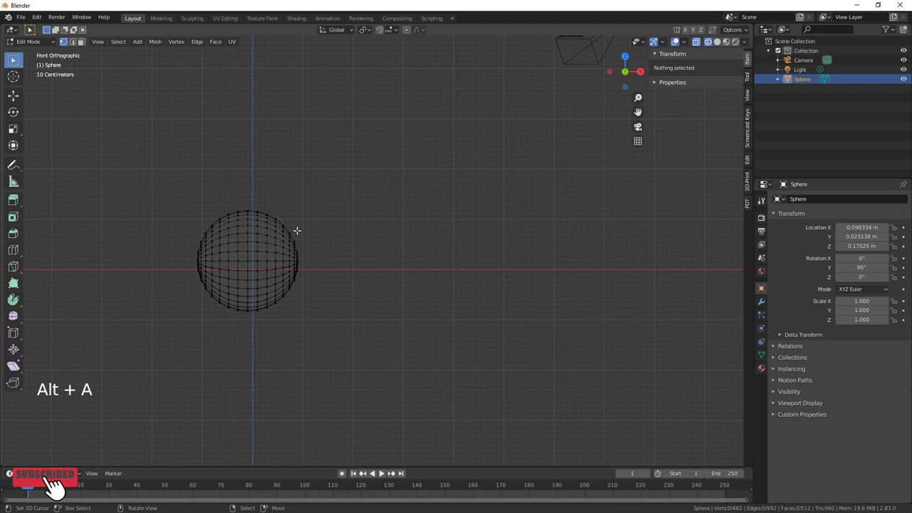
pyautogui.press('b')
pyautogui.moveTo(254, 178); pyautogui.dragTo(330, 339)
pyautogui.press('Delete')
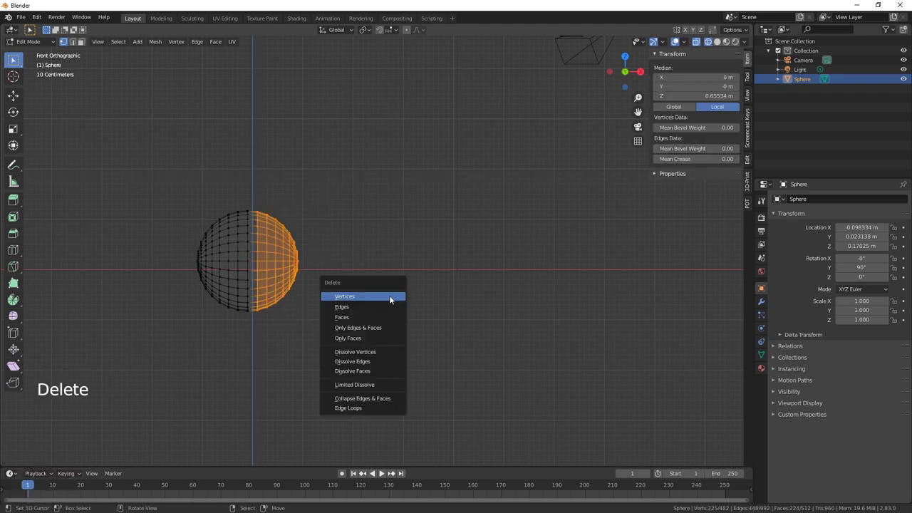
pyautogui.click(389, 296)
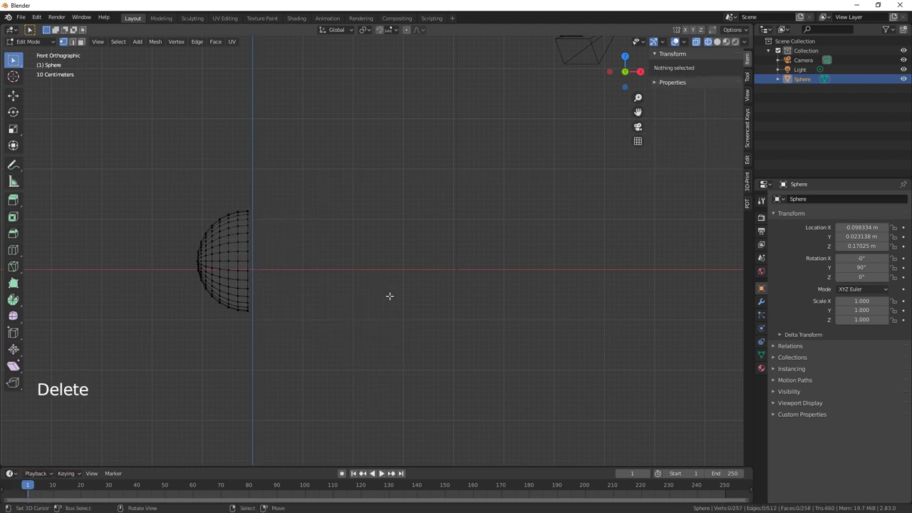
# In solid shading, select the hemisphere's open rim loop and extrude it about 13.3 m along the X axis
pyautogui.click(717, 41)
pyautogui.moveTo(499, 185); pyautogui.dragTo(435, 263, button='middle')
pyautogui.press('alt')
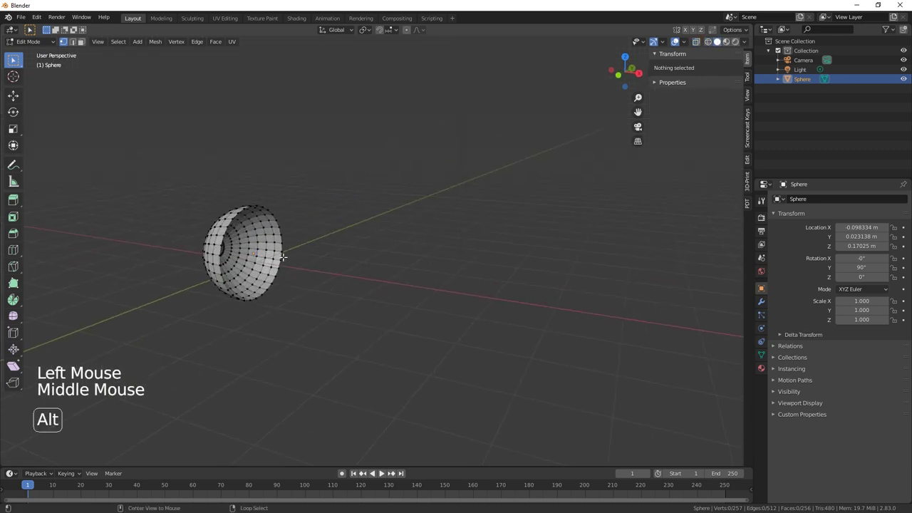
pyautogui.keyDown('alt'); pyautogui.rightClick(282, 257); pyautogui.keyUp('alt')
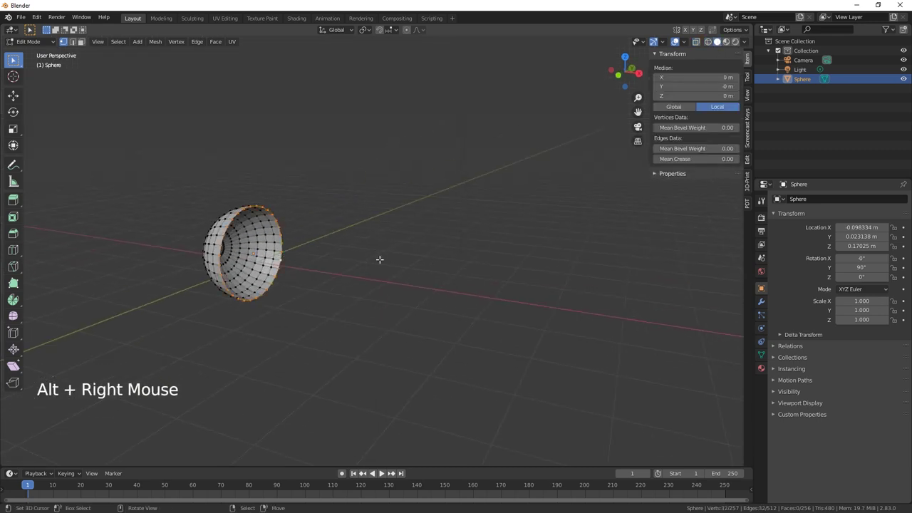
pyautogui.scroll(-1, 401, 301)
pyautogui.scroll(-1, 402, 301)
pyautogui.keyDown('shift'); pyautogui.moveTo(401, 301); pyautogui.dragTo(376, 280, button='middle'); pyautogui.keyUp('shift')
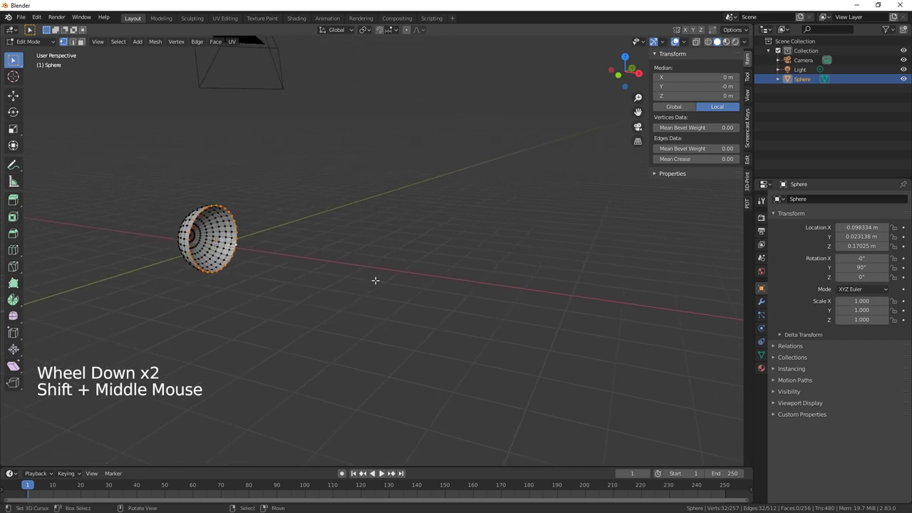
pyautogui.press('e')
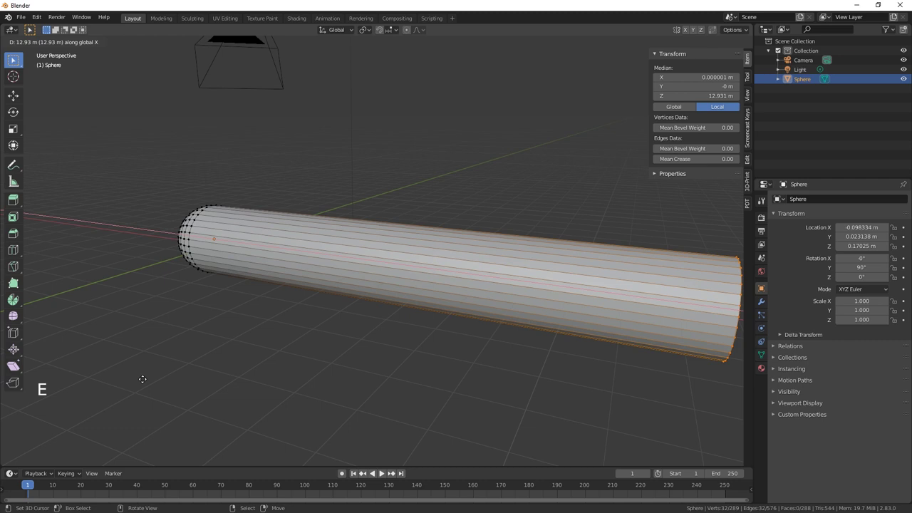
pyautogui.click(165, 380)
# Scale the extruded end loop down to about 0.29 to taper the body
pyautogui.keyDown('shift'); pyautogui.moveTo(267, 360); pyautogui.dragTo(244, 344, button='middle'); pyautogui.keyUp('shift')
pyautogui.scroll(-3, 290, 347)
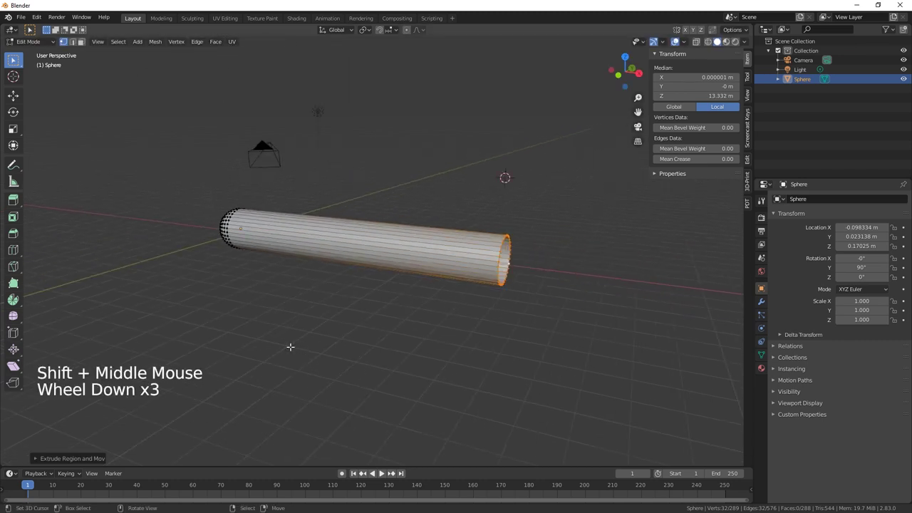
pyautogui.press('s')
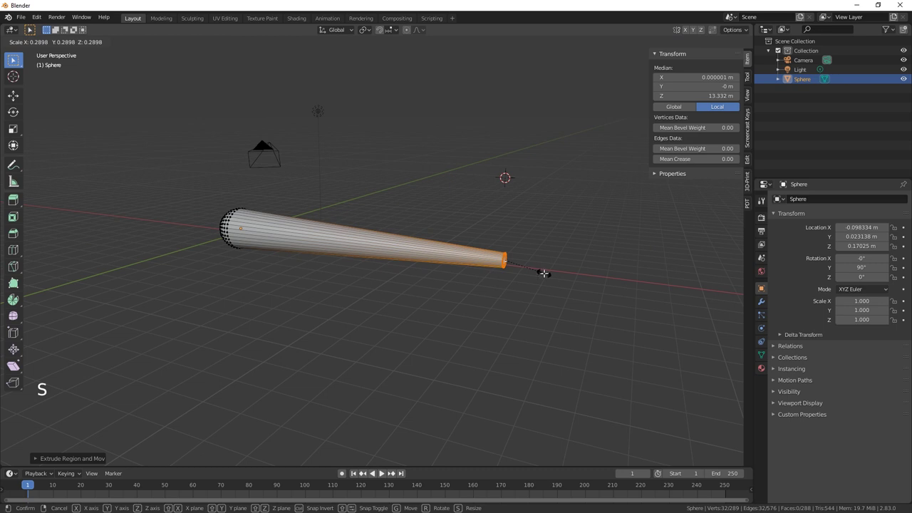
pyautogui.click(544, 274)
# Extrude the narrow end loop about 4.7 m along the X axis to form the handle
pyautogui.scroll(2, 527, 302)
pyautogui.keyDown('shift'); pyautogui.moveTo(497, 302); pyautogui.dragTo(413, 306, button='middle'); pyautogui.keyUp('shift')
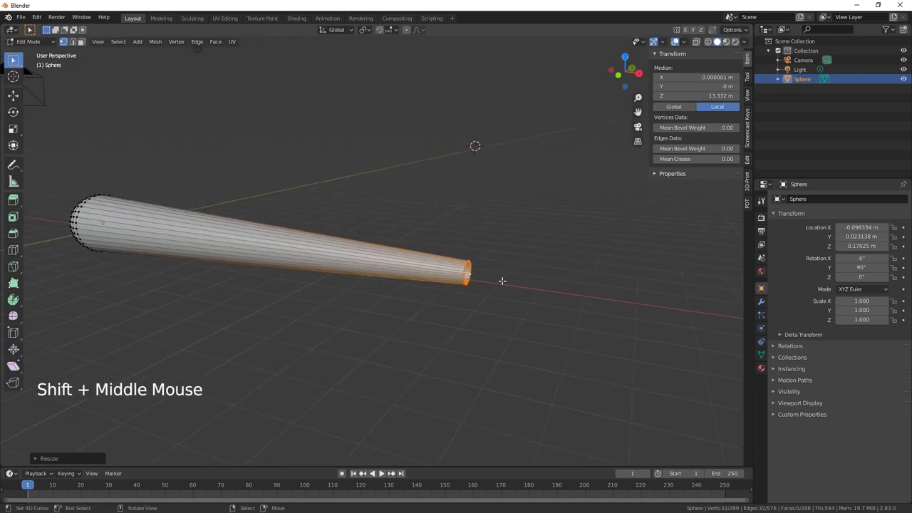
pyautogui.keyDown('shift'); pyautogui.moveTo(525, 304); pyautogui.dragTo(494, 290, button='middle'); pyautogui.keyUp('shift')
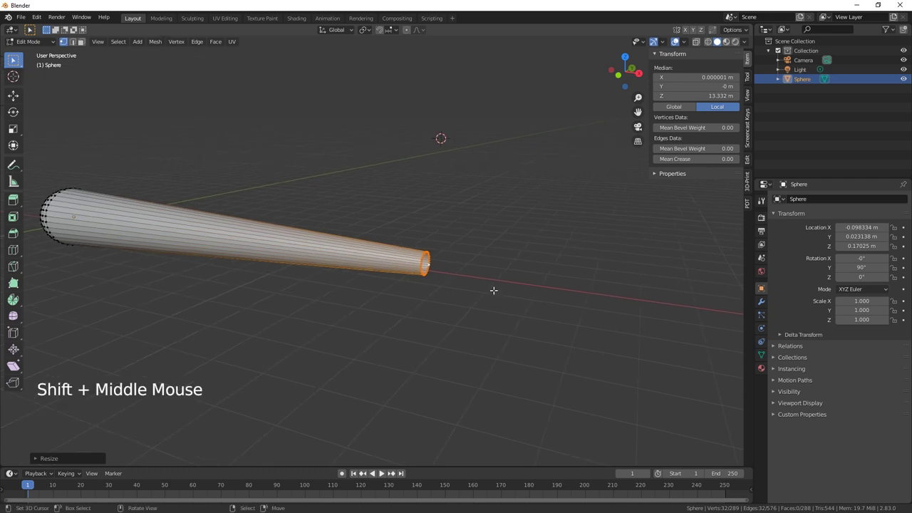
pyautogui.press('e')
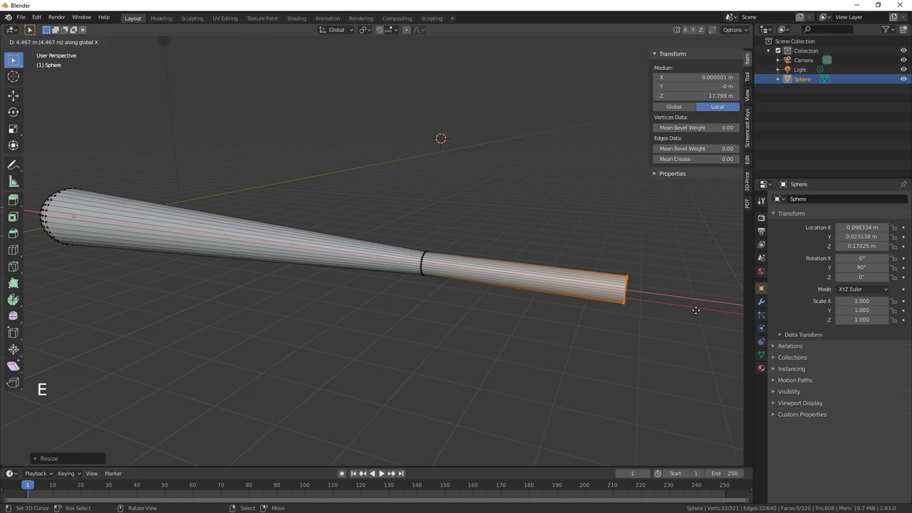
pyautogui.click(708, 310)
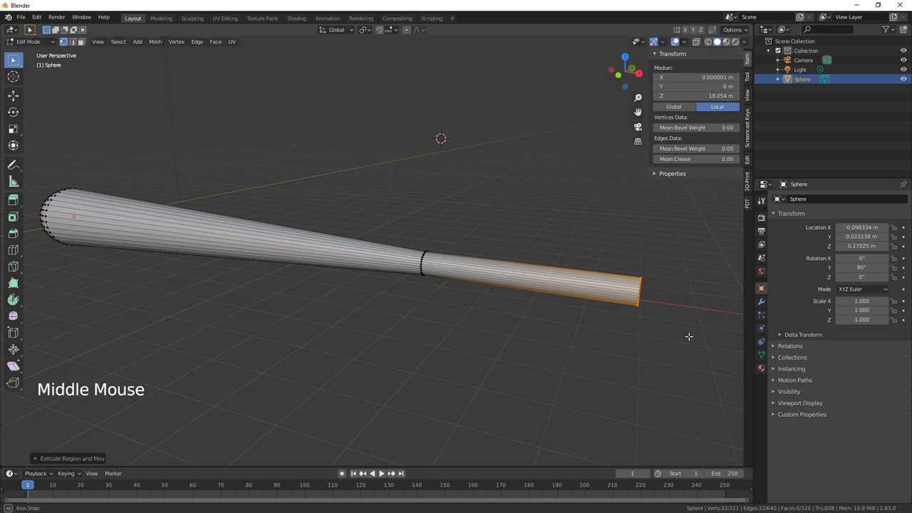
# Fill the handle's open end with a face and extrude that face about 0.12 m along the X axis
pyautogui.moveTo(688, 336); pyautogui.dragTo(668, 330, button='middle')
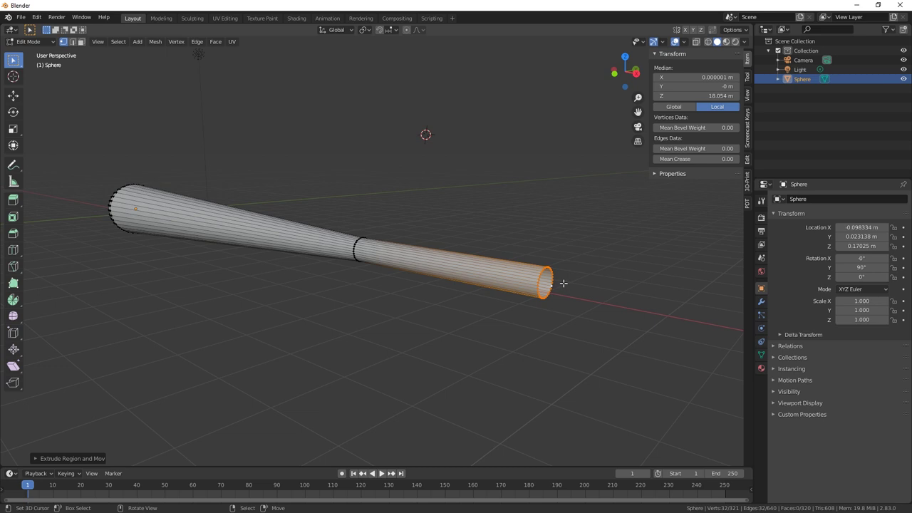
pyautogui.press('f')
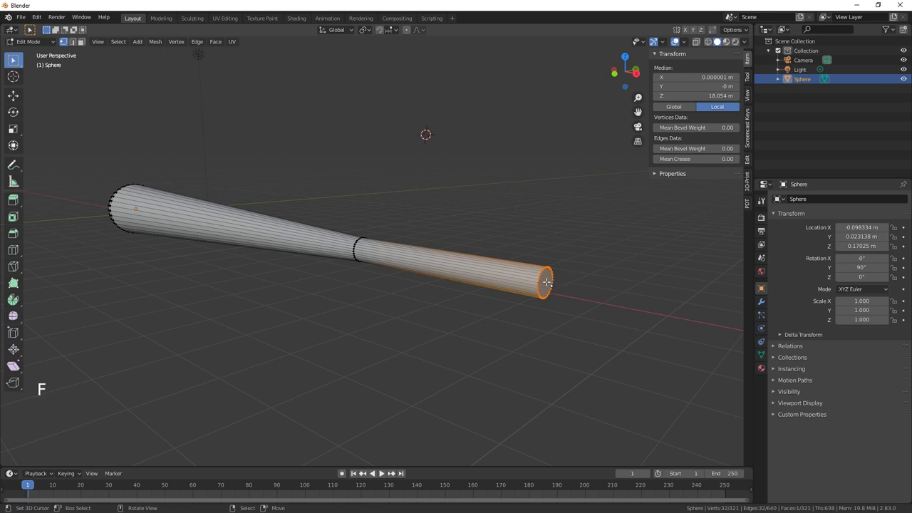
pyautogui.press('3')
pyautogui.rightClick(582, 302)
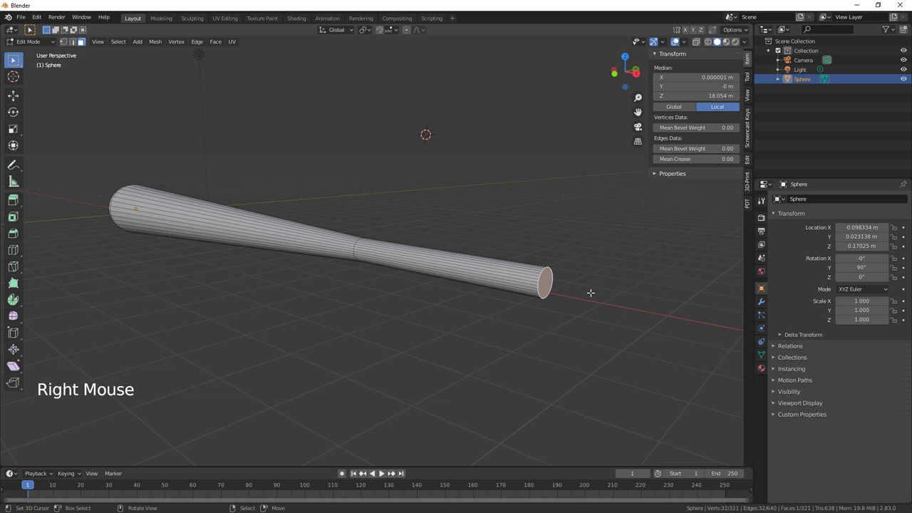
pyautogui.press('e')
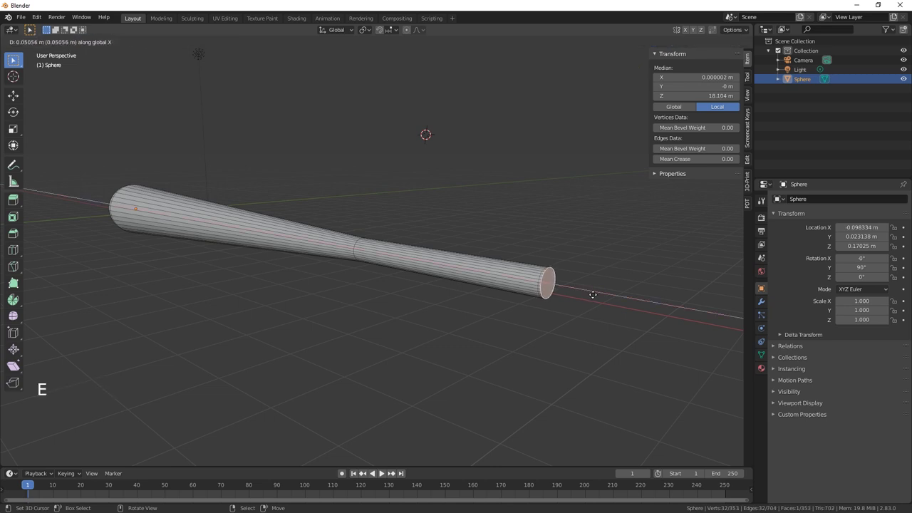
pyautogui.click(593, 296)
# Select the ring of faces around the handle's end and extrude it outward along its normals to form a knob
pyautogui.keyDown('alt'); pyautogui.rightClick(543, 278); pyautogui.keyUp('alt')
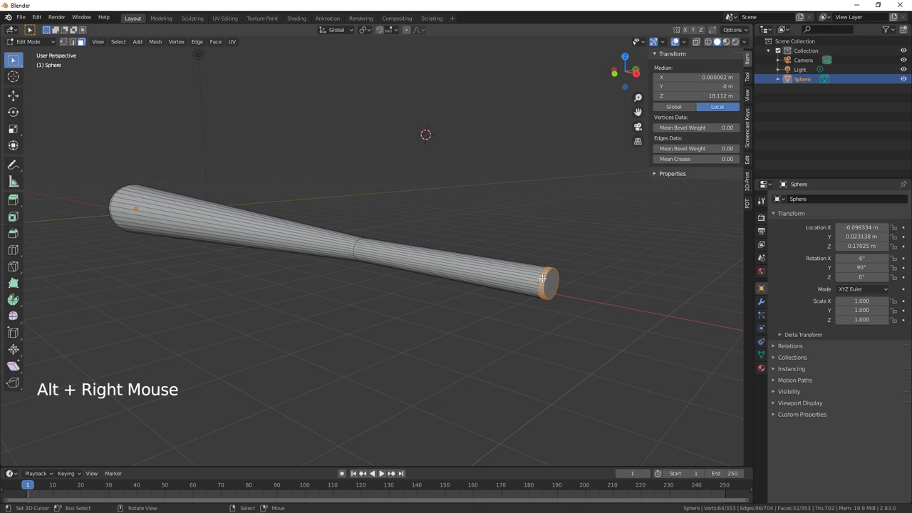
pyautogui.moveTo(13, 201); pyautogui.dragTo(67, 223)
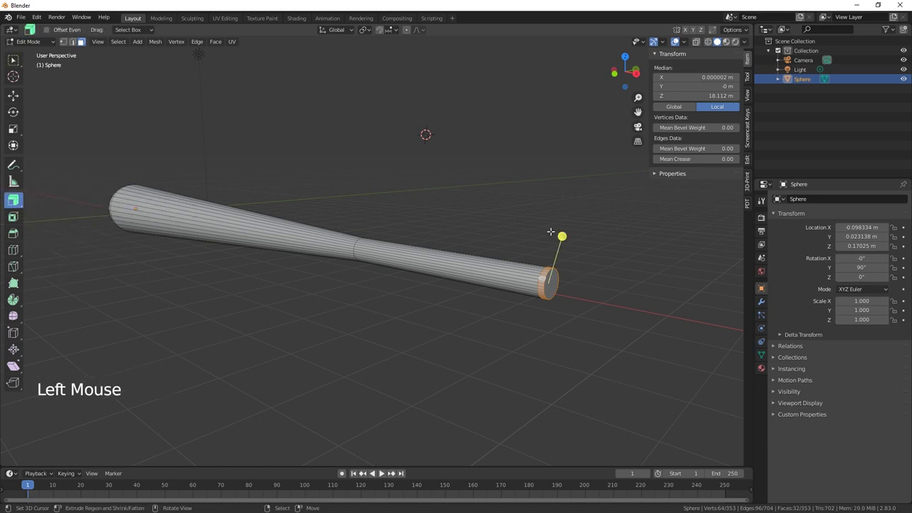
pyautogui.moveTo(562, 236); pyautogui.dragTo(568, 230)
# Select the knob's end cap face and move it about 0.06 m outward along the X axis
pyautogui.rightClick(553, 281)
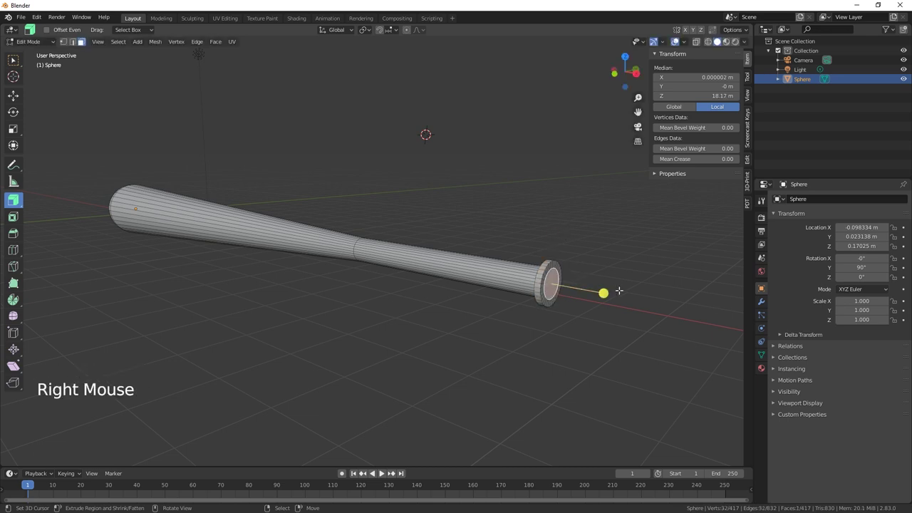
pyautogui.click(13, 95)
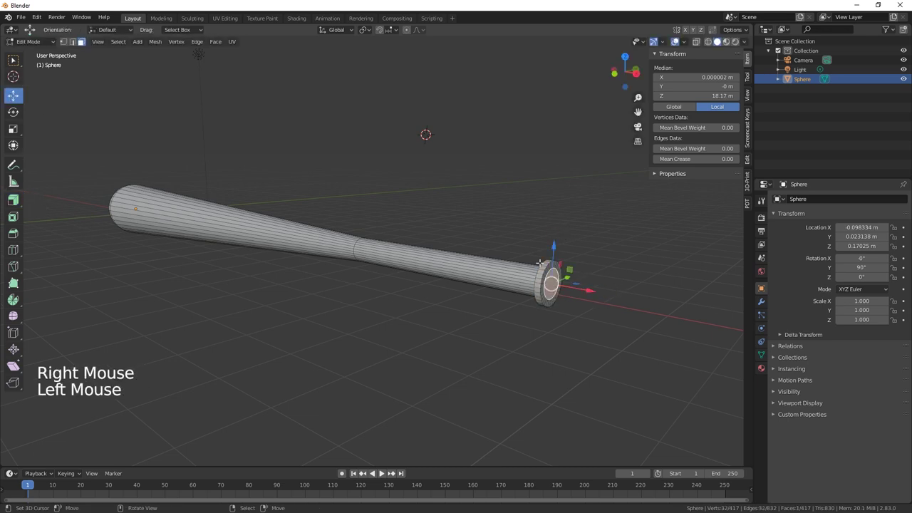
pyautogui.moveTo(576, 285); pyautogui.dragTo(591, 291)
# Select the knob's end cap edge loop and both outer rim edge loops, and bevel them with an offset of about 0.045 m
pyautogui.scroll(2, 594, 339)
pyautogui.keyDown('shift'); pyautogui.moveTo(594, 339); pyautogui.dragTo(556, 320, button='middle'); pyautogui.keyUp('shift')
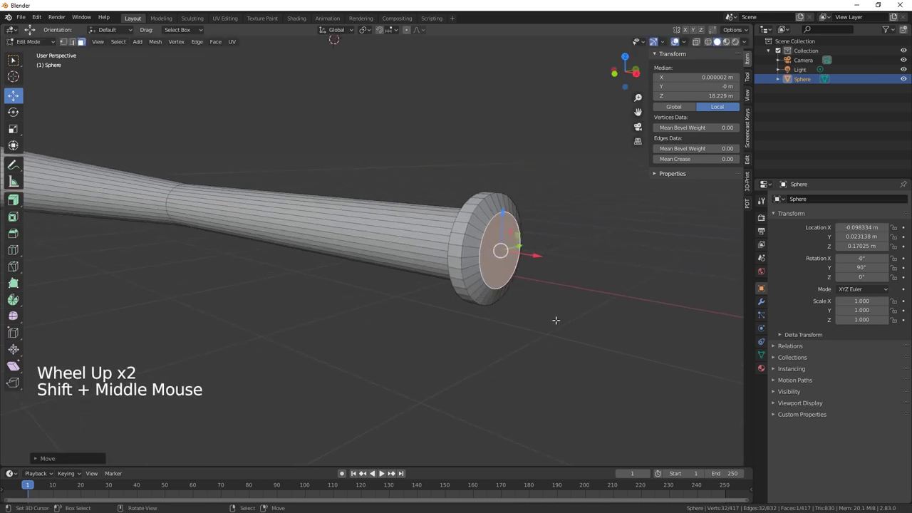
pyautogui.moveTo(503, 304); pyautogui.dragTo(513, 307, button='middle')
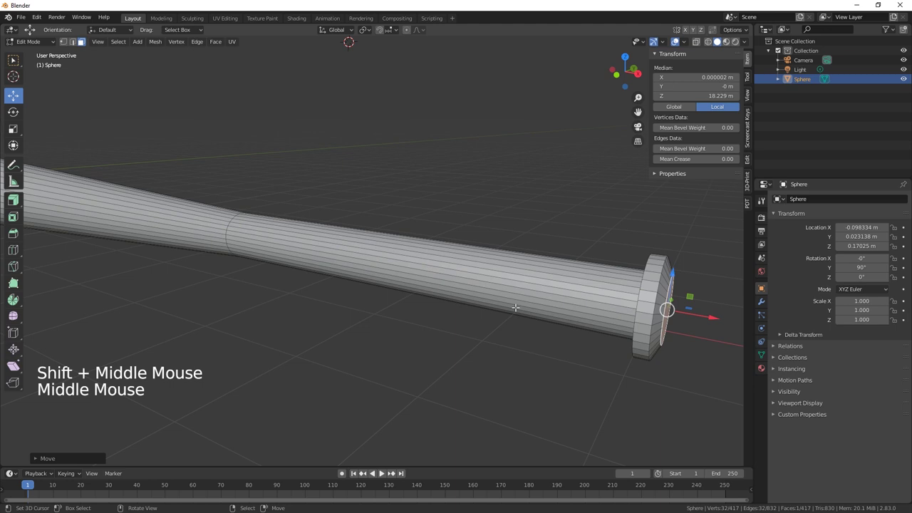
pyautogui.press('KP_Decimal')
pyautogui.scroll(-4, 519, 350)
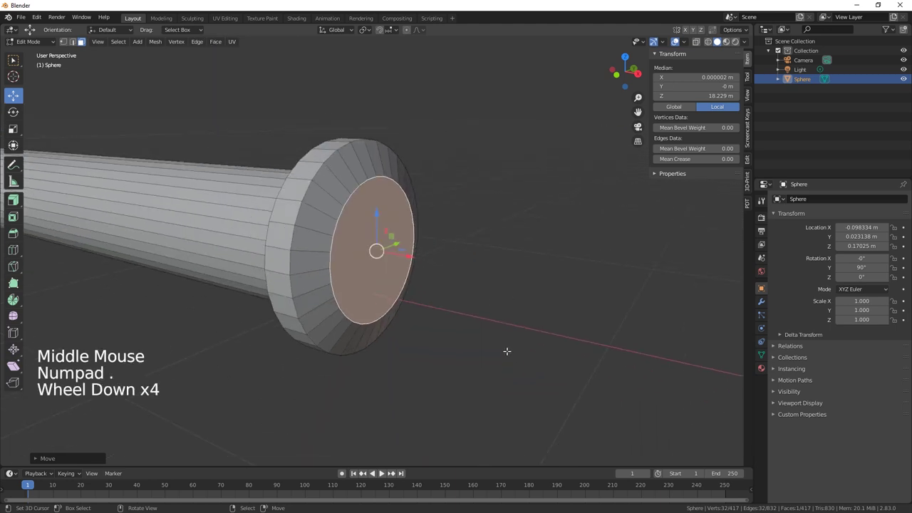
pyautogui.keyDown('alt'); pyautogui.rightClick(322, 225); pyautogui.keyUp('alt')
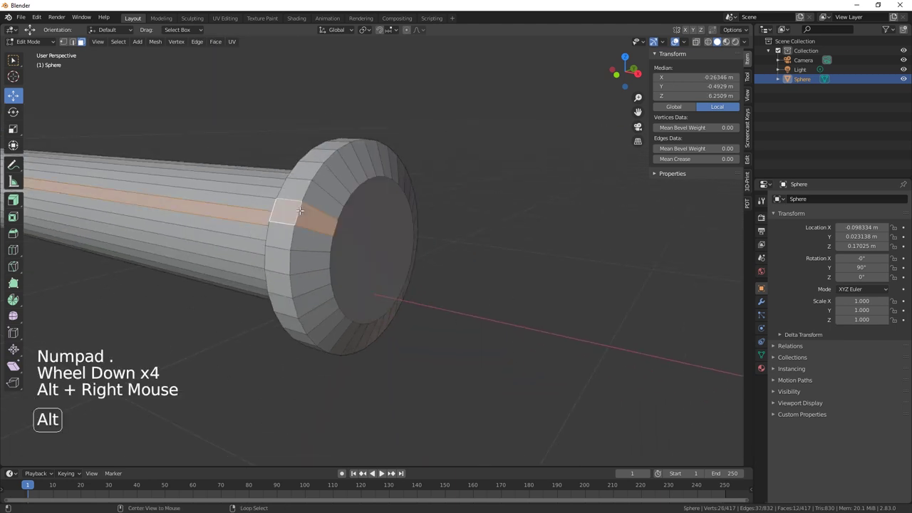
pyautogui.rightClick(350, 235)
pyautogui.click(72, 42)
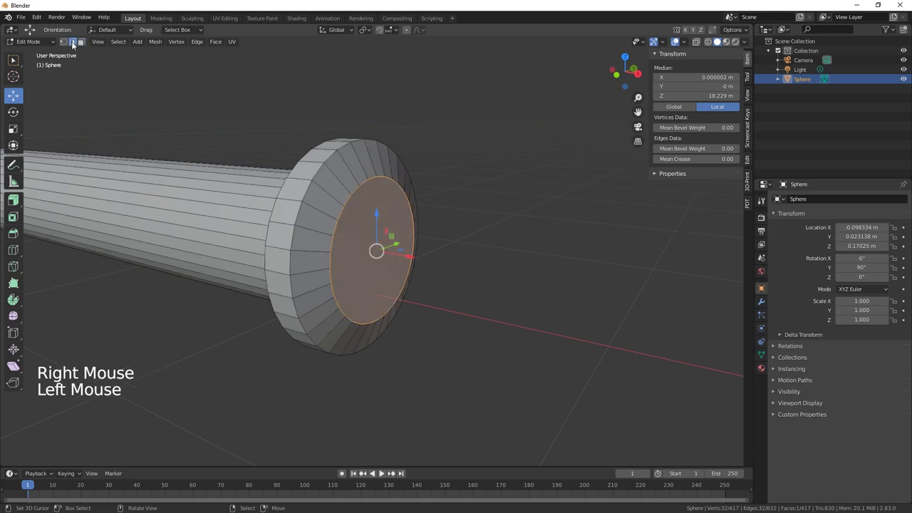
pyautogui.keyDown('alt'); pyautogui.keyDown('shift'); pyautogui.rightClick(284, 187); pyautogui.keyUp('shift'); pyautogui.keyUp('alt')
pyautogui.keyDown('alt'); pyautogui.keyDown('shift'); pyautogui.rightClick(285, 187); pyautogui.keyUp('shift'); pyautogui.keyUp('alt')
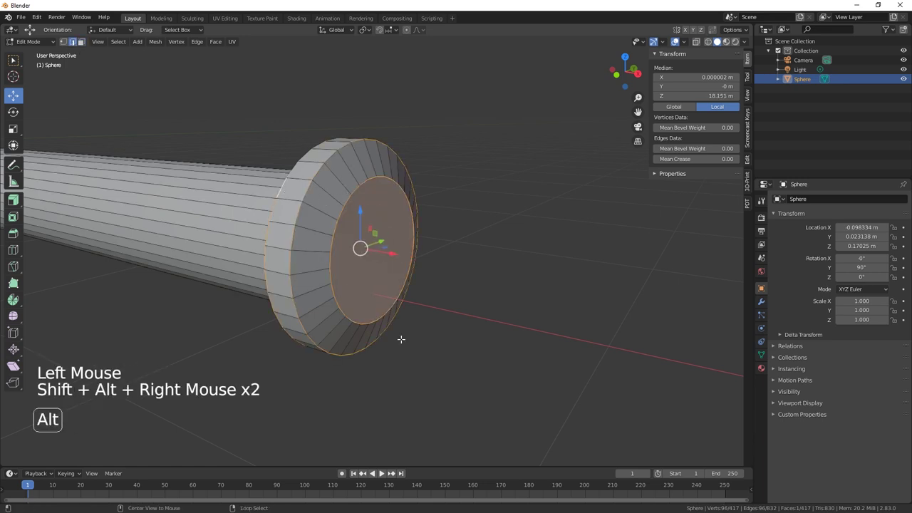
pyautogui.moveTo(402, 340); pyautogui.dragTo(457, 356, button='middle')
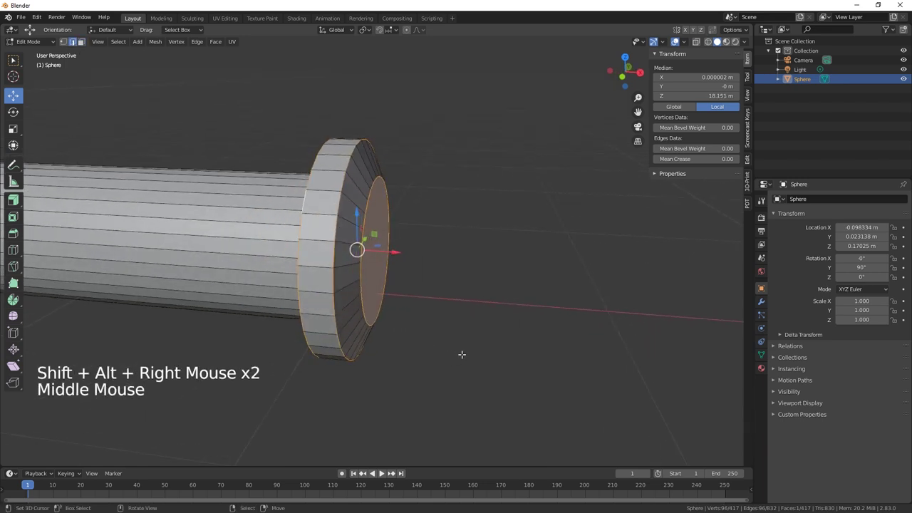
pyautogui.hotkey('ctrl', 'b')
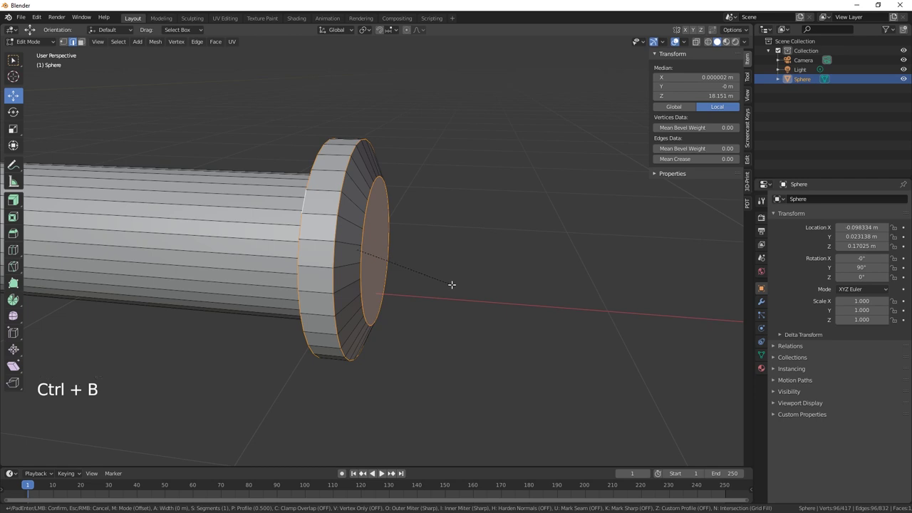
pyautogui.click(462, 297)
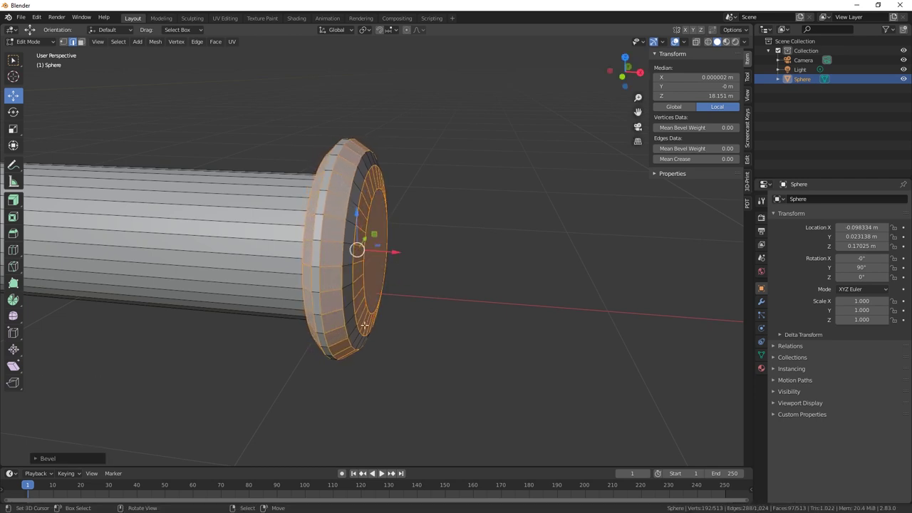
# Set the knob bevel to 6 segments to round its edges
pyautogui.click(64, 458)
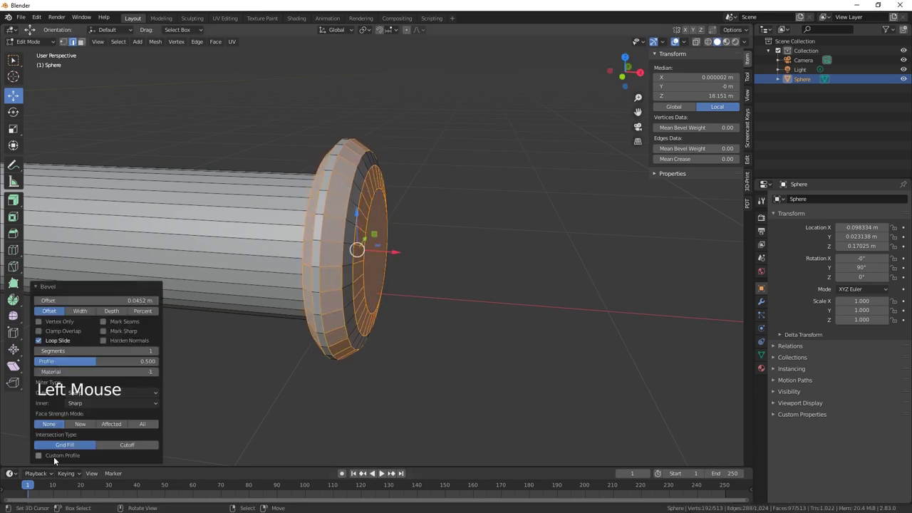
pyautogui.click(156, 351)
pyautogui.click(156, 351)
pyautogui.click(156, 351)
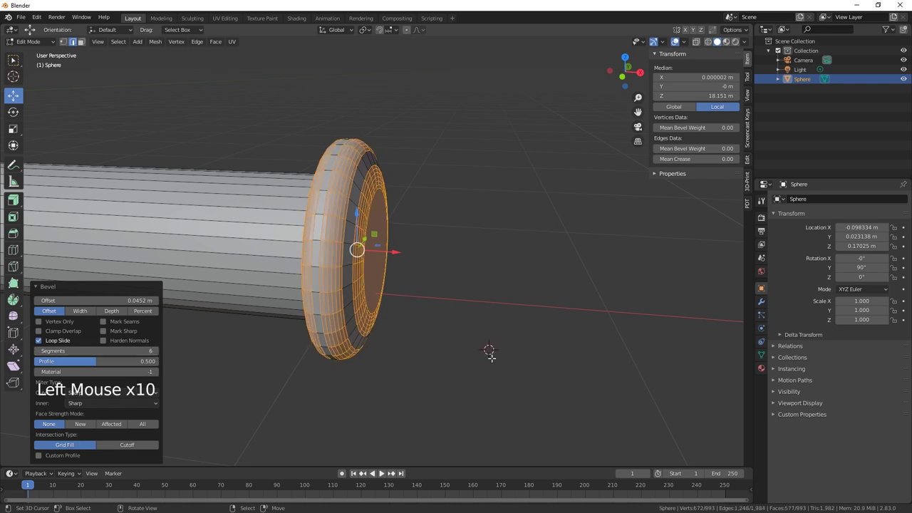
pyautogui.click(43, 287)
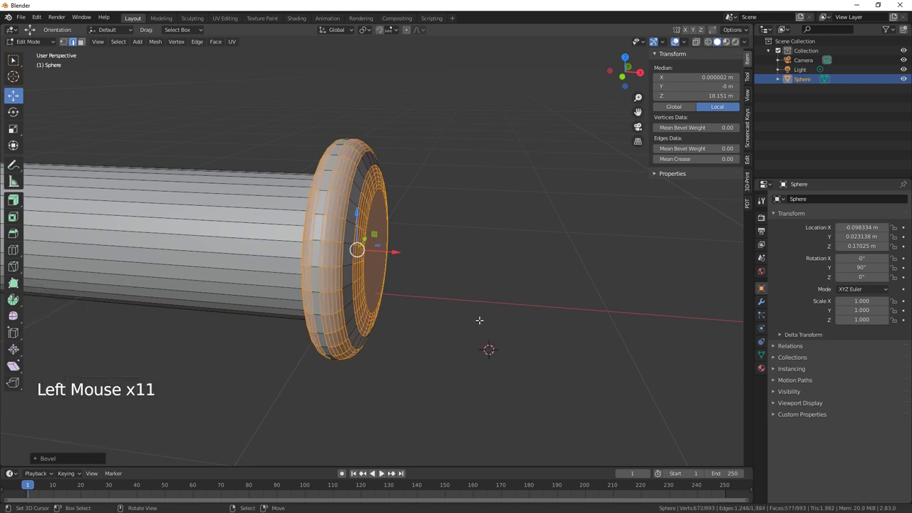
pyautogui.scroll(-9, 340, 339)
pyautogui.keyDown('shift'); pyautogui.moveTo(293, 327); pyautogui.dragTo(392, 320, button='middle'); pyautogui.keyUp('shift')
pyautogui.scroll(-2, 430, 320)
pyautogui.keyDown('shift'); pyautogui.moveTo(298, 327); pyautogui.dragTo(414, 239, button='middle'); pyautogui.keyUp('shift')
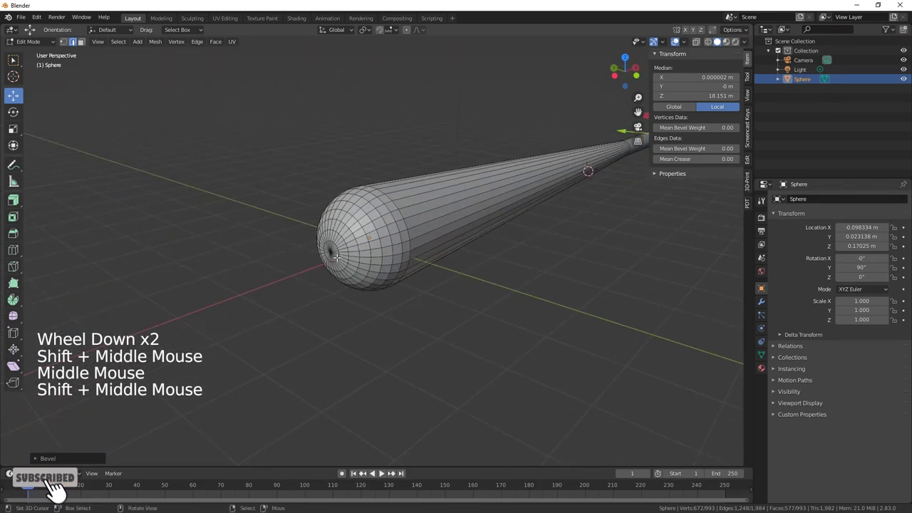
pyautogui.press('c')
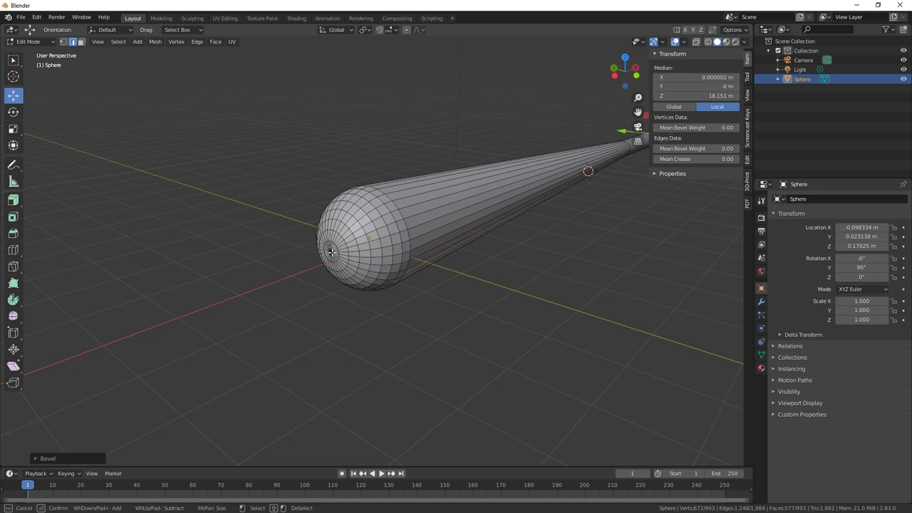
pyautogui.click(331, 251)
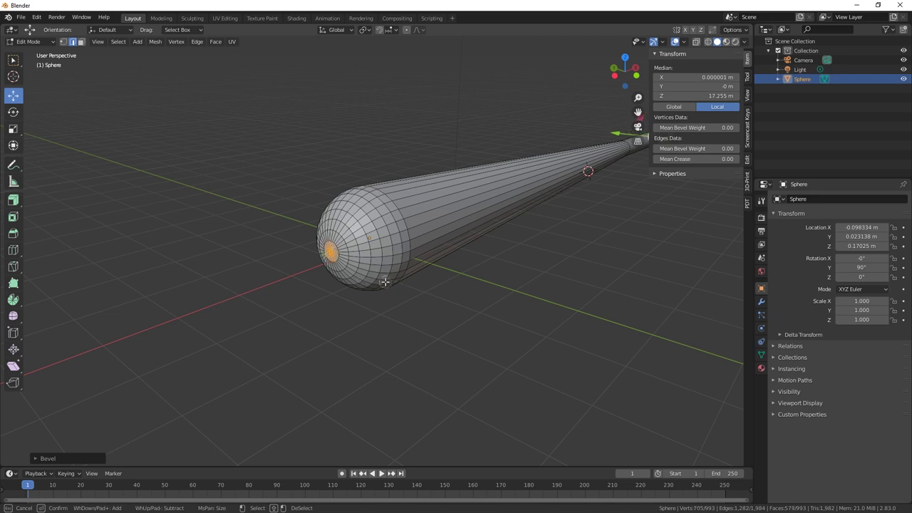
# Turn on proportional editing and activate the Transform tool for reshaping the barrel's rounded end
pyautogui.click(408, 30)
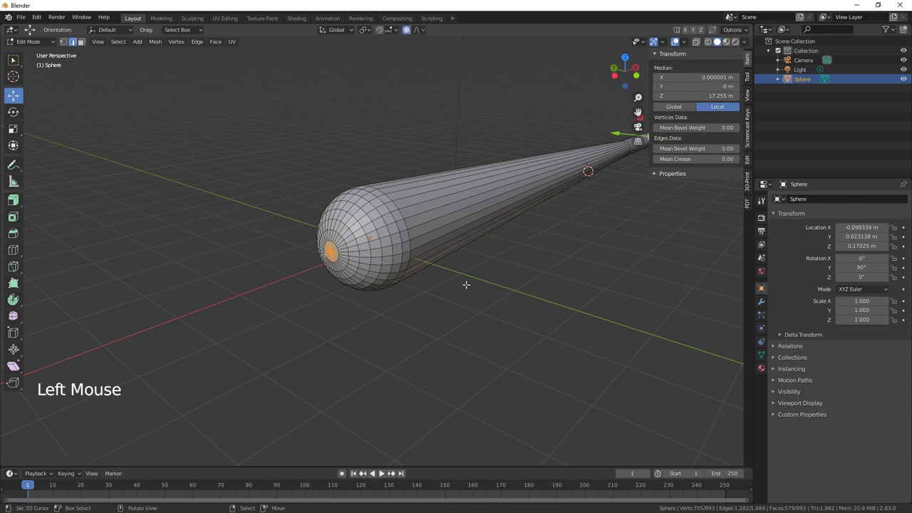
pyautogui.click(12, 145)
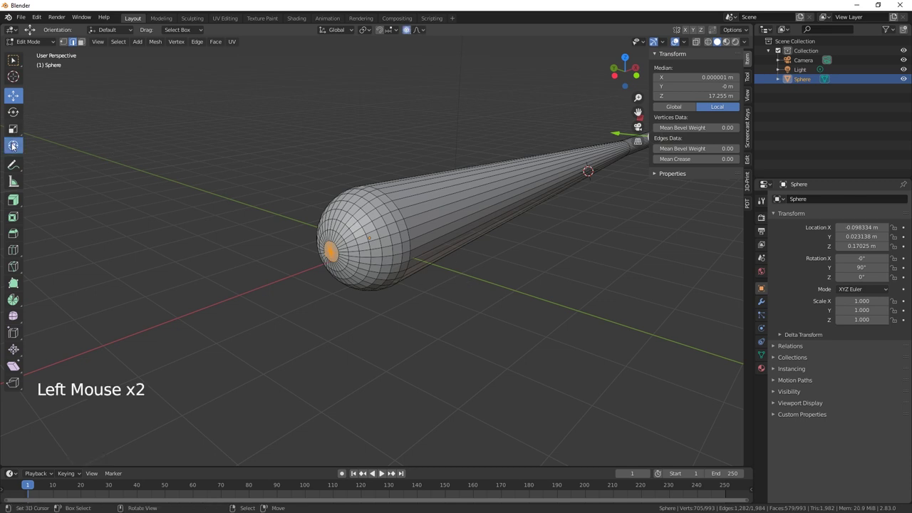
pyautogui.moveTo(453, 321); pyautogui.dragTo(430, 320, button='middle')
pyautogui.scroll(-5, 440, 321)
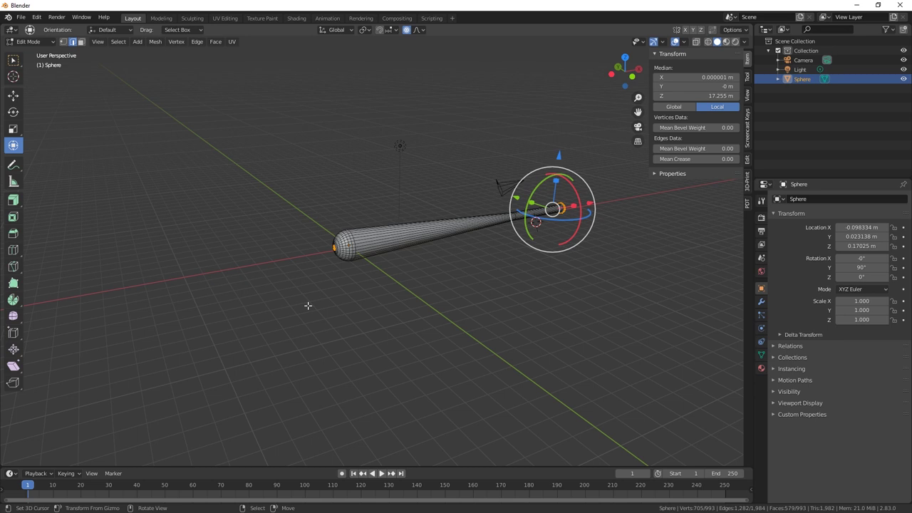
# Clear the selection, circle-select the centre of the barrel's rounded tip and move it about 0.65 m inward along the X axis with proportional editing
pyautogui.hotkey('alt', 'a')
pyautogui.scroll(6, 236, 315)
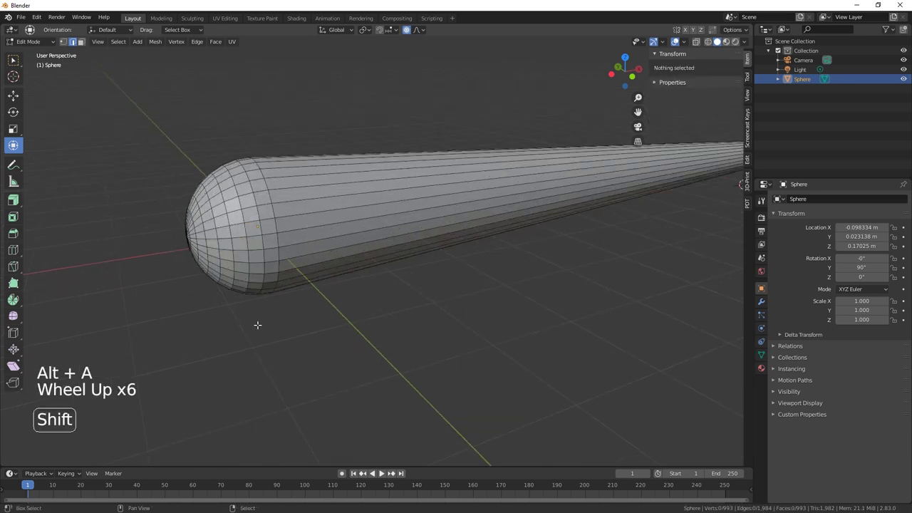
pyautogui.keyDown('shift'); pyautogui.moveTo(257, 325); pyautogui.dragTo(418, 320, button='middle'); pyautogui.keyUp('shift')
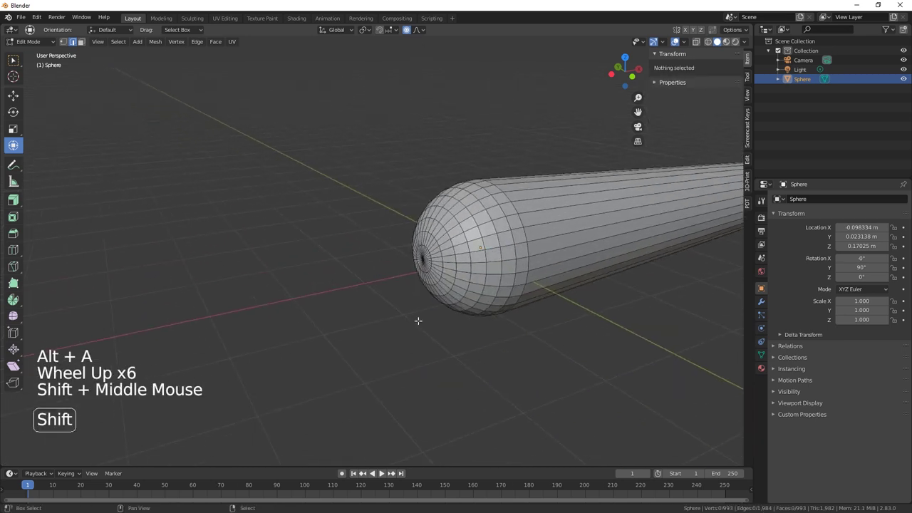
pyautogui.press('c')
pyautogui.click(424, 260)
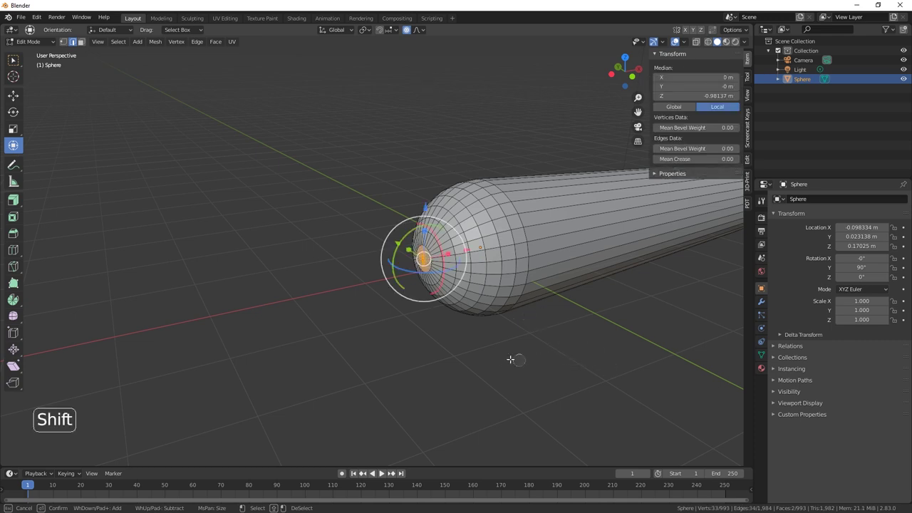
pyautogui.rightClick(540, 352)
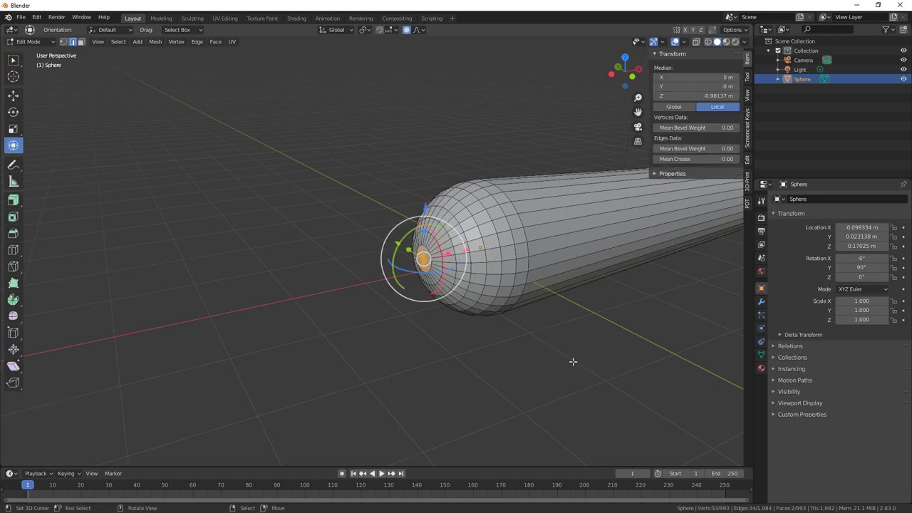
pyautogui.moveTo(573, 361); pyautogui.dragTo(380, 263, button='middle')
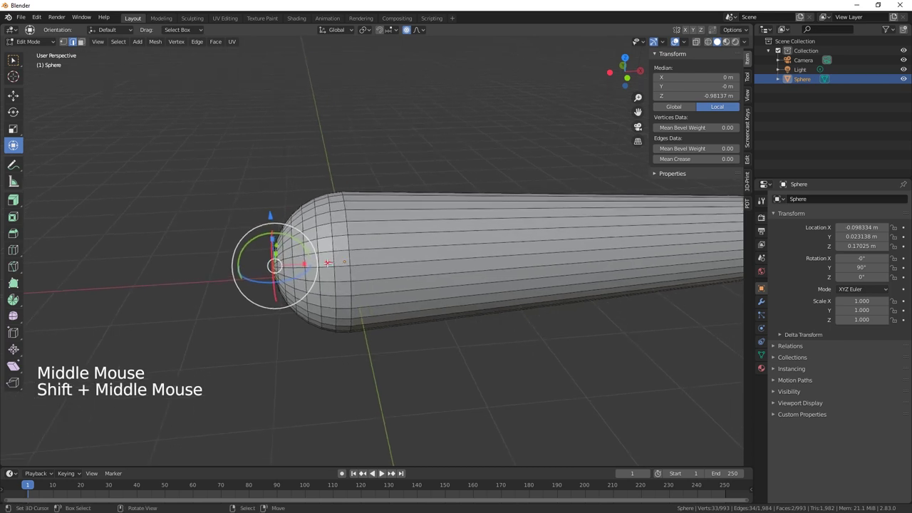
pyautogui.moveTo(327, 262); pyautogui.dragTo(375, 270)
pyautogui.scroll(4, 344, 273)
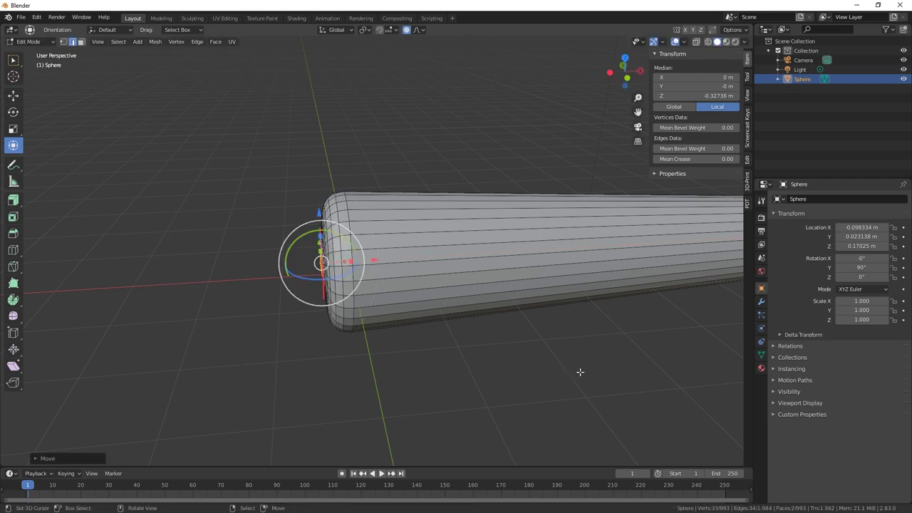
pyautogui.keyDown('shift'); pyautogui.moveTo(464, 314); pyautogui.dragTo(325, 330, button='middle'); pyautogui.keyUp('shift')
pyautogui.scroll(-5, 362, 355)
pyautogui.moveTo(485, 313); pyautogui.dragTo(460, 313, button='middle')
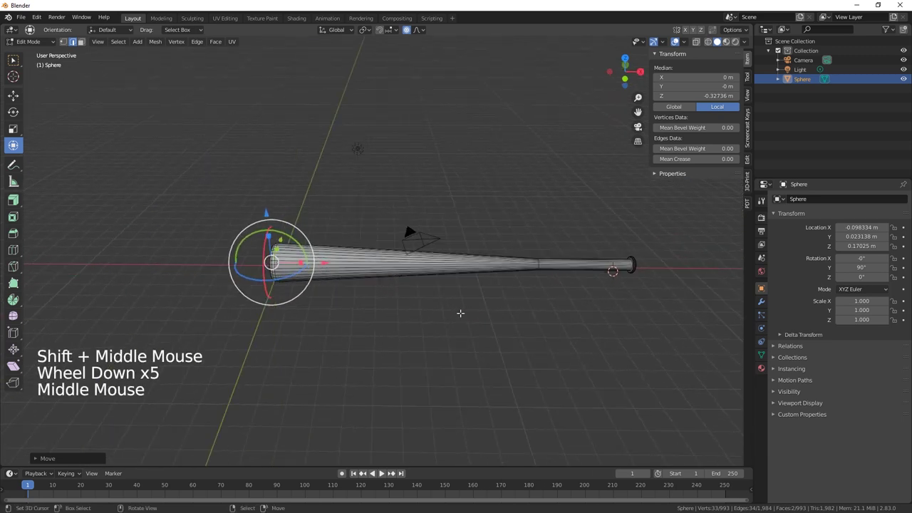
pyautogui.scroll(1, 354, 306)
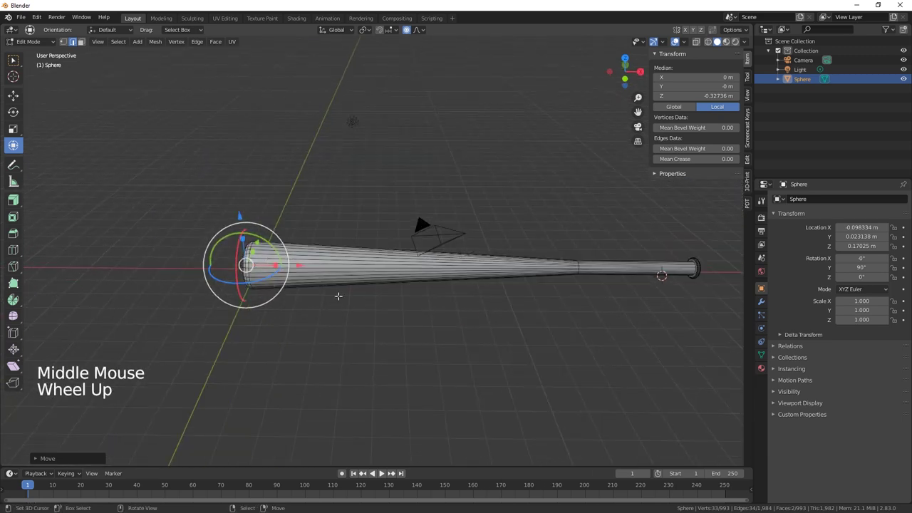
pyautogui.scroll(2, 335, 303)
pyautogui.keyDown('shift'); pyautogui.moveTo(306, 301); pyautogui.dragTo(386, 251, button='middle'); pyautogui.keyUp('shift')
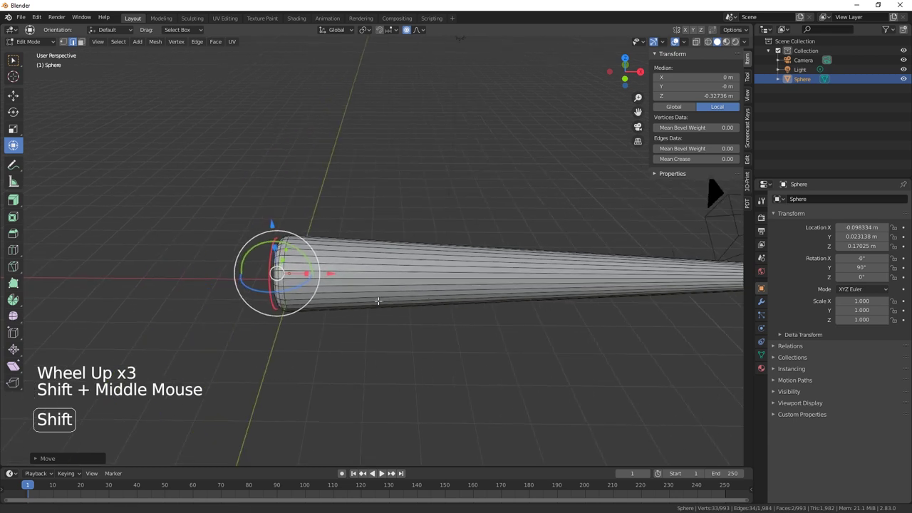
# Switch to the UV Editing workspace, enlarge the 3D view and bring the barrel's flattened end into view
pyautogui.click(225, 18)
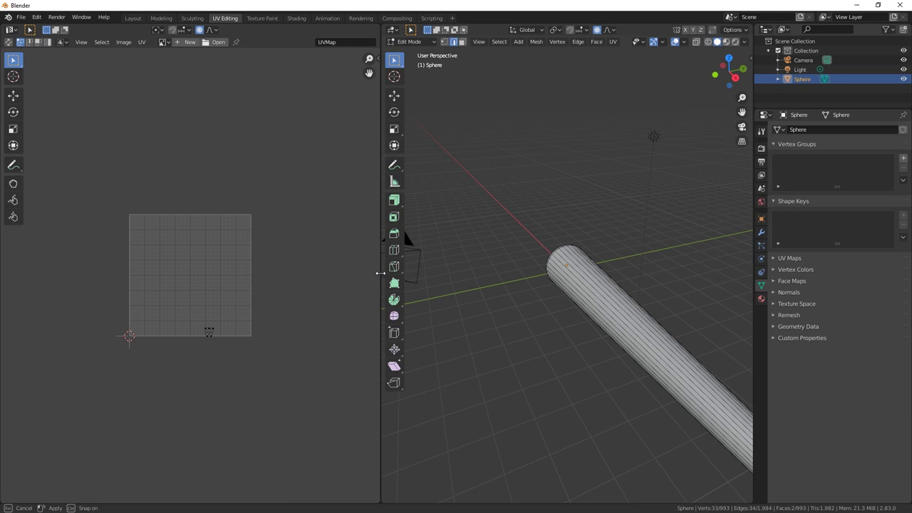
pyautogui.moveTo(382, 267); pyautogui.dragTo(253, 267)
pyautogui.moveTo(478, 261); pyautogui.dragTo(546, 291, button='middle')
pyautogui.scroll(2, 521, 299)
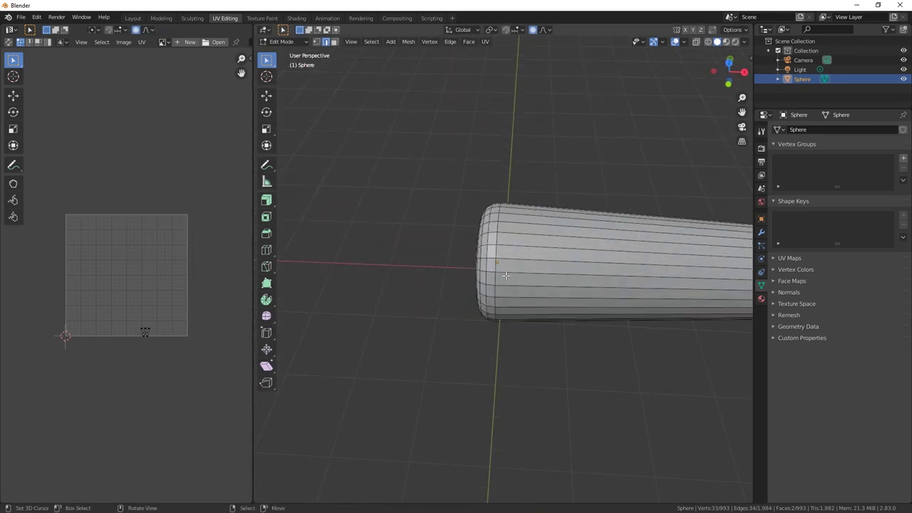
# Mark seams on the edge loop at the barrel's tip, the loop where the barrel meets the handle, and one lengthwise barrel edge between them
pyautogui.keyDown('alt'); pyautogui.click(499, 270); pyautogui.keyUp('alt')
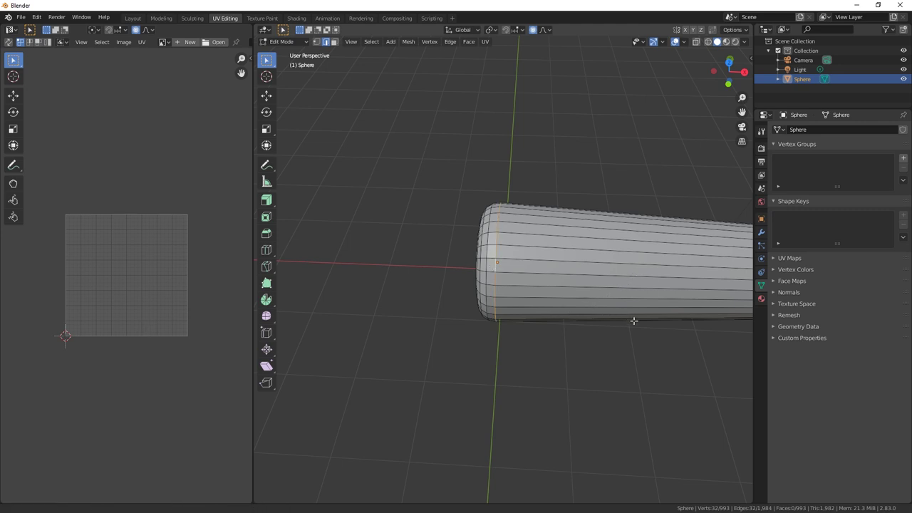
pyautogui.keyDown('shift'); pyautogui.moveTo(635, 320); pyautogui.dragTo(605, 315, button='middle'); pyautogui.keyUp('shift')
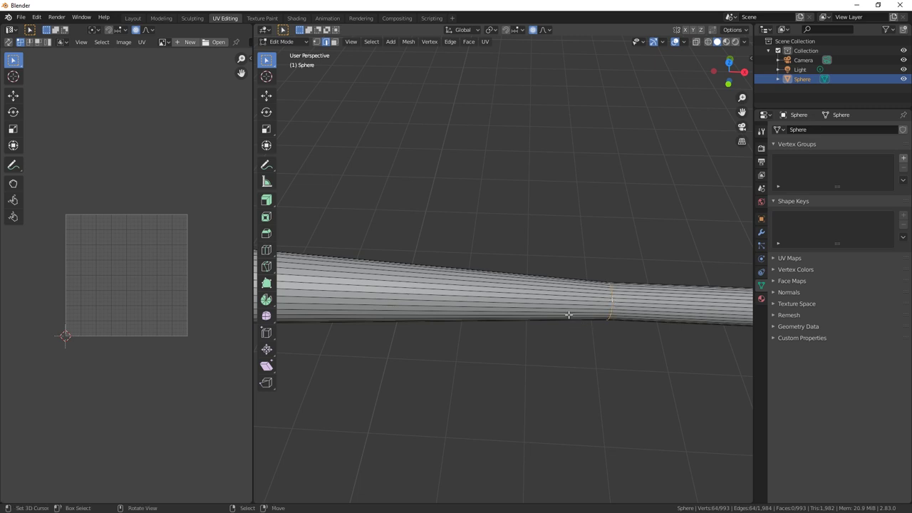
pyautogui.keyDown('shift'); pyautogui.click(588, 304); pyautogui.keyUp('shift')
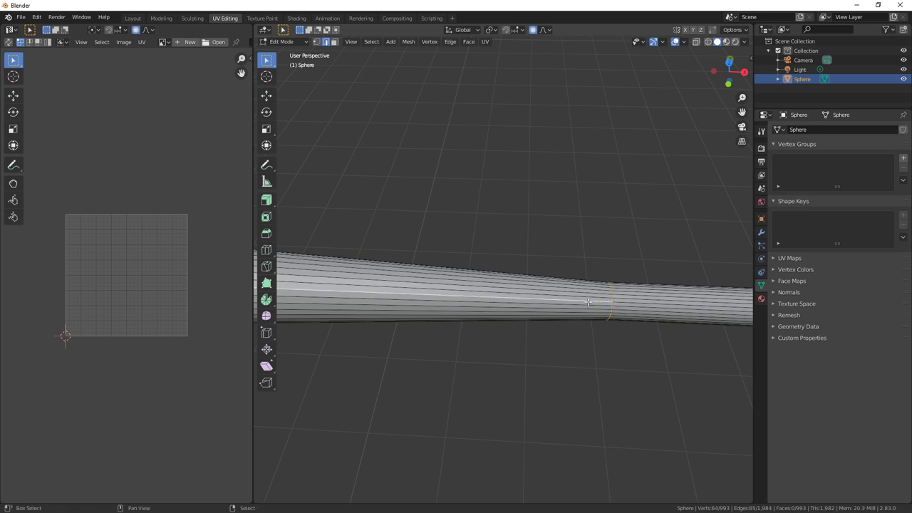
pyautogui.rightClick(577, 343)
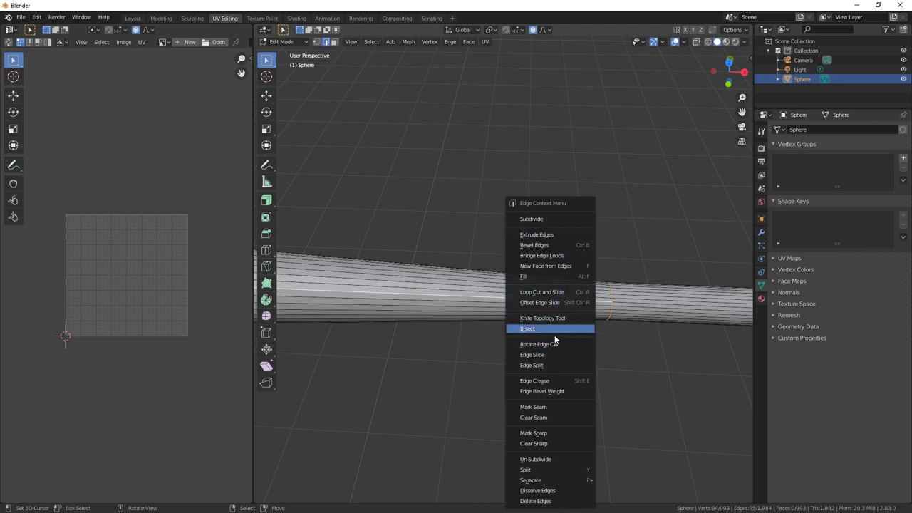
pyautogui.click(546, 406)
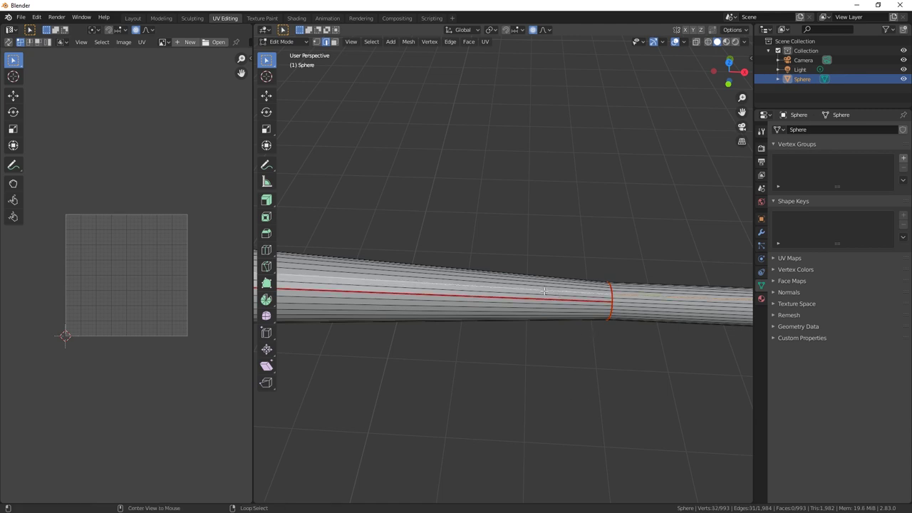
# Select the barrel's full ring of faces between the seams in face mode and unwrap it
pyautogui.click(335, 41)
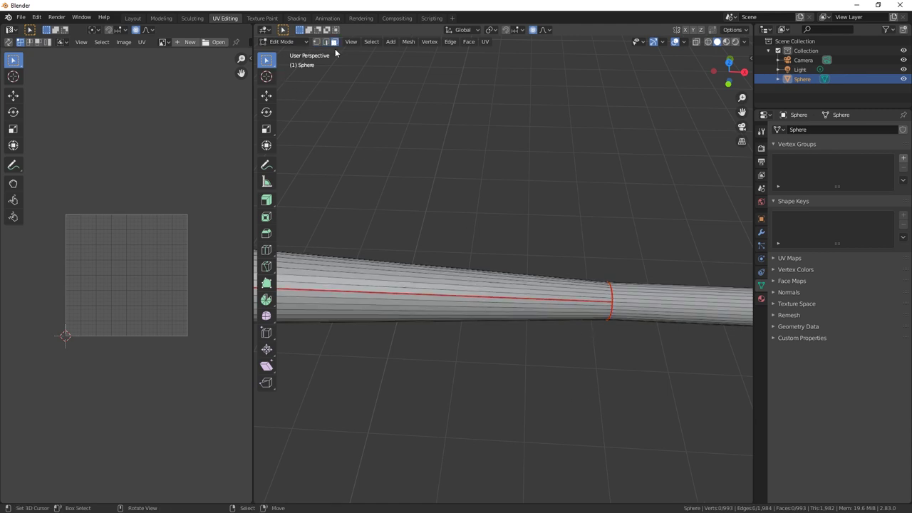
pyautogui.keyDown('alt'); pyautogui.click(443, 280); pyautogui.keyUp('alt')
pyautogui.rightClick(443, 279)
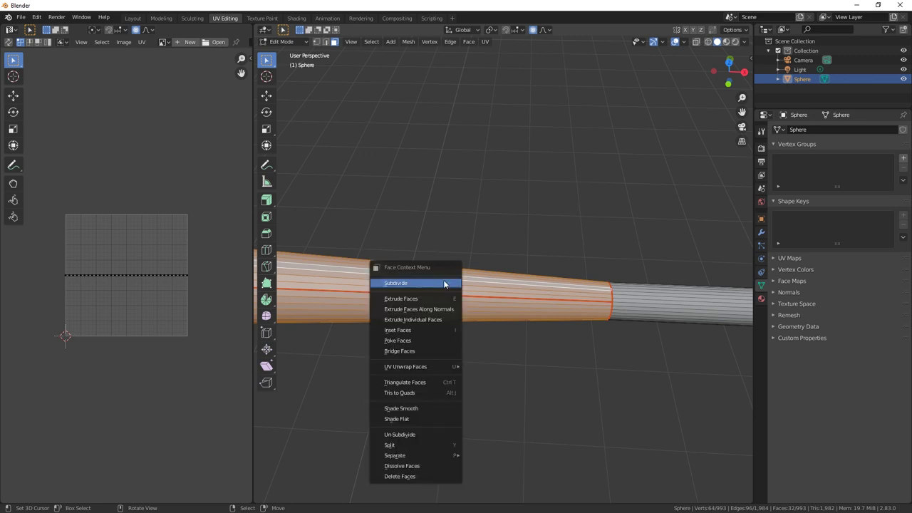
pyautogui.moveTo(423, 367)
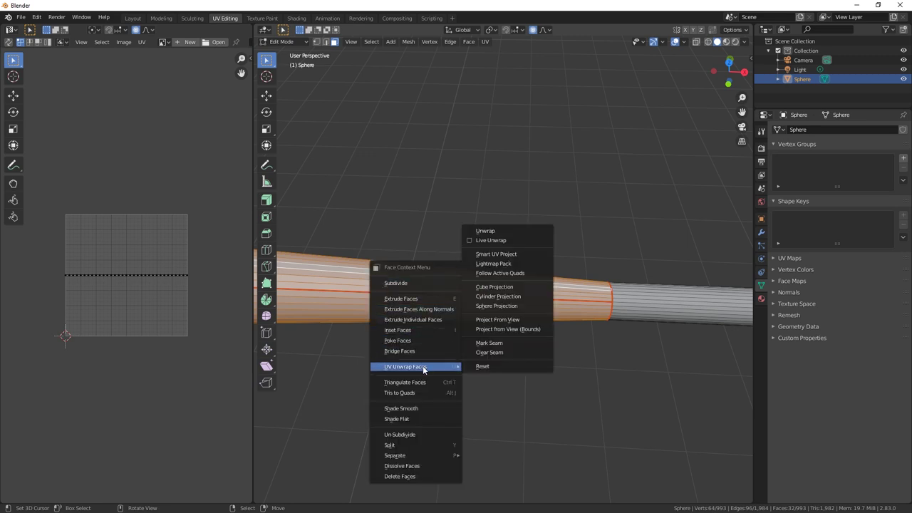
pyautogui.click(497, 232)
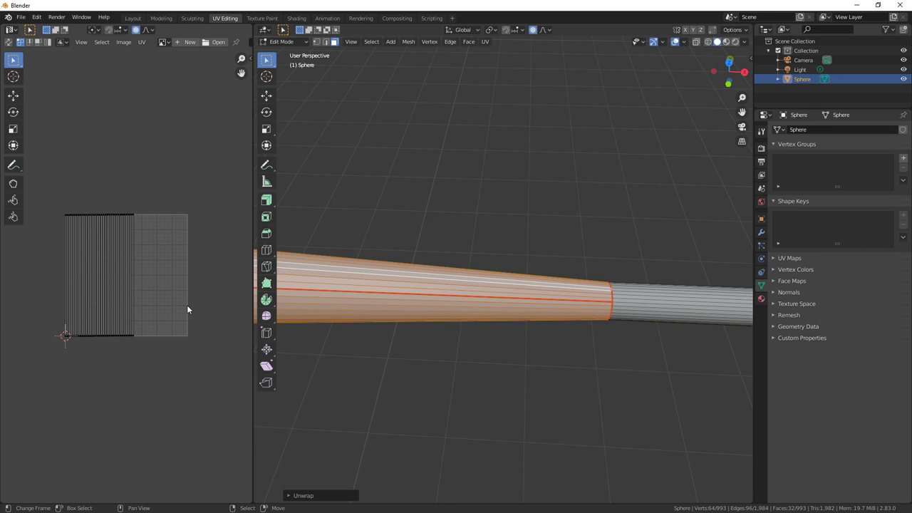
# Give the bat a new material with an Image Texture as base colour and open the baseball bat texture image in the UV editor
pyautogui.click(188, 43)
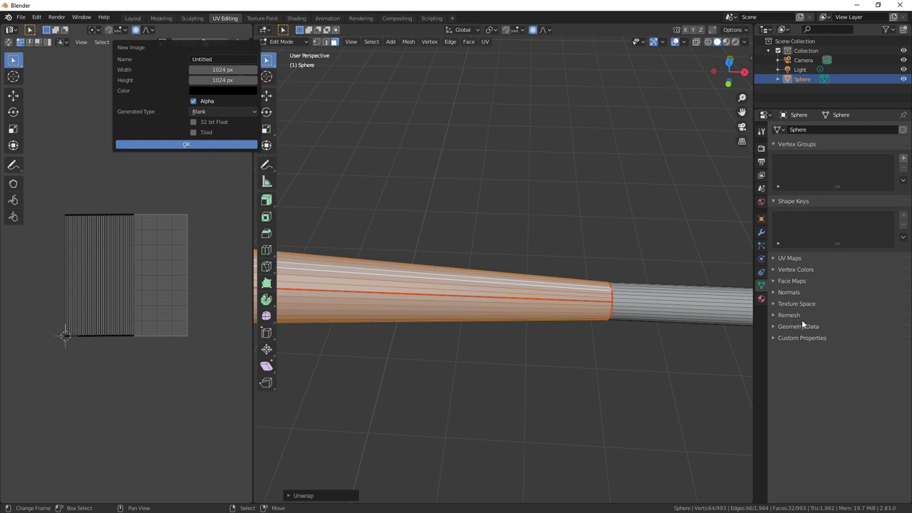
pyautogui.click(762, 299)
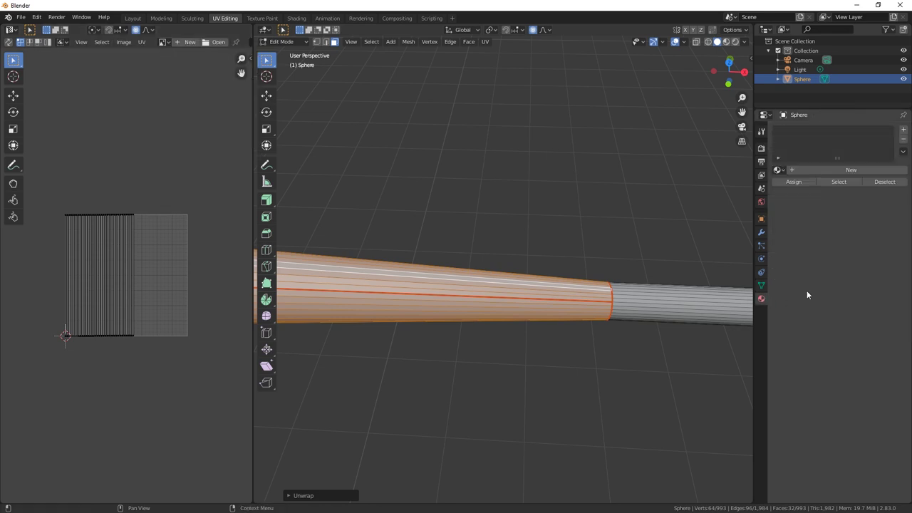
pyautogui.click(851, 169)
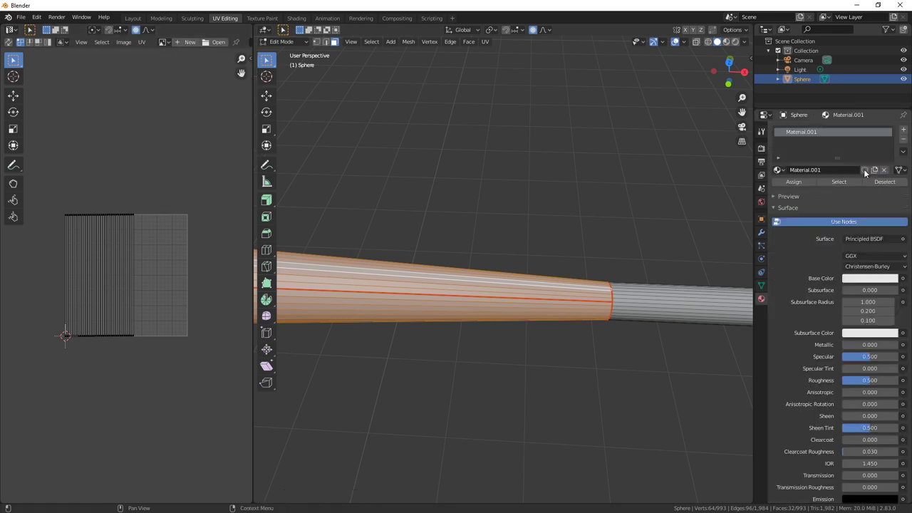
pyautogui.click(902, 278)
pyautogui.click(722, 342)
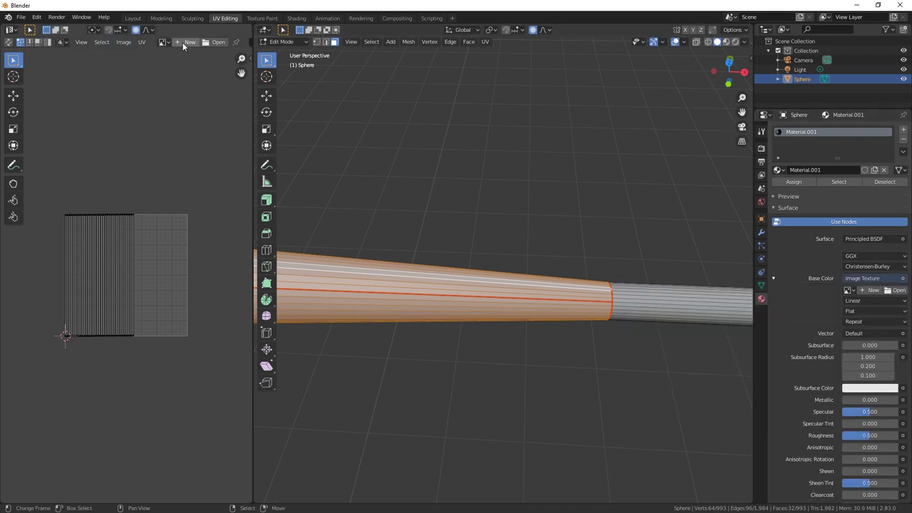
pyautogui.click(218, 42)
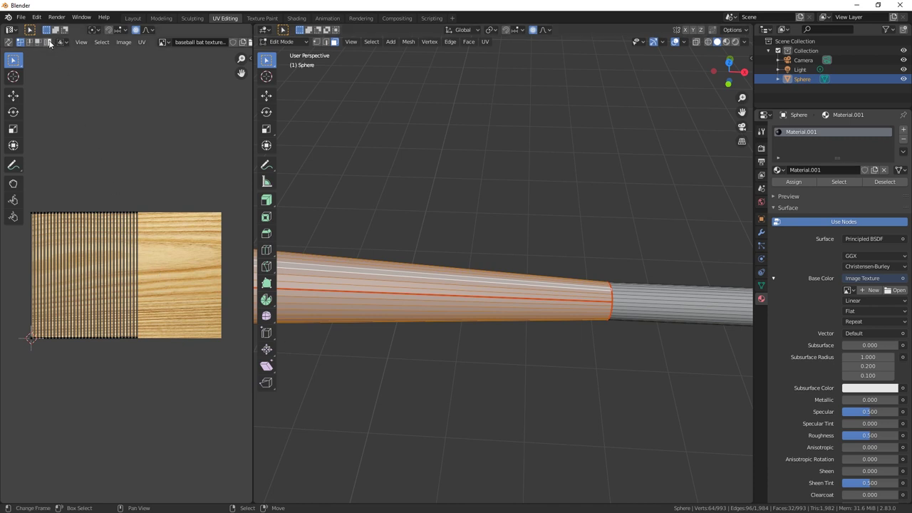
# Rotate the barrel's whole UV island by 90 degrees and move it about 0.06 along X to the wood image's left edge
pyautogui.press('a')
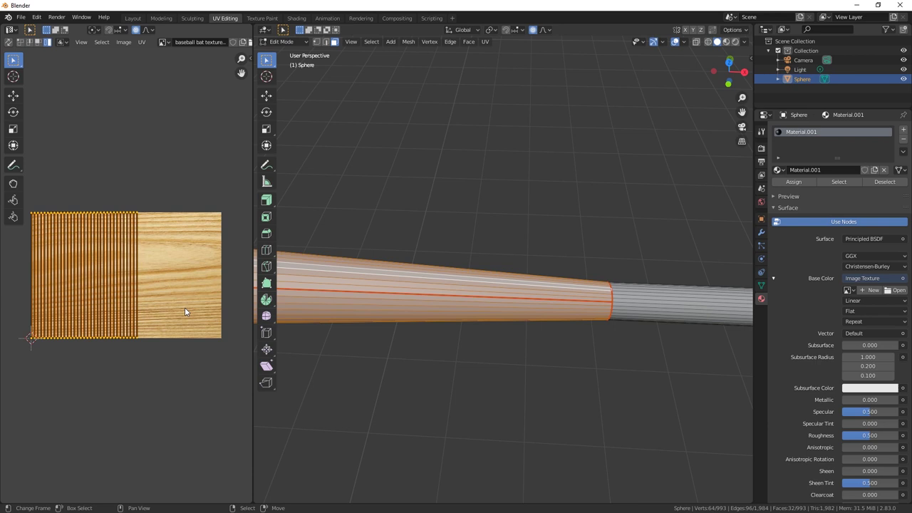
pyautogui.press('r')
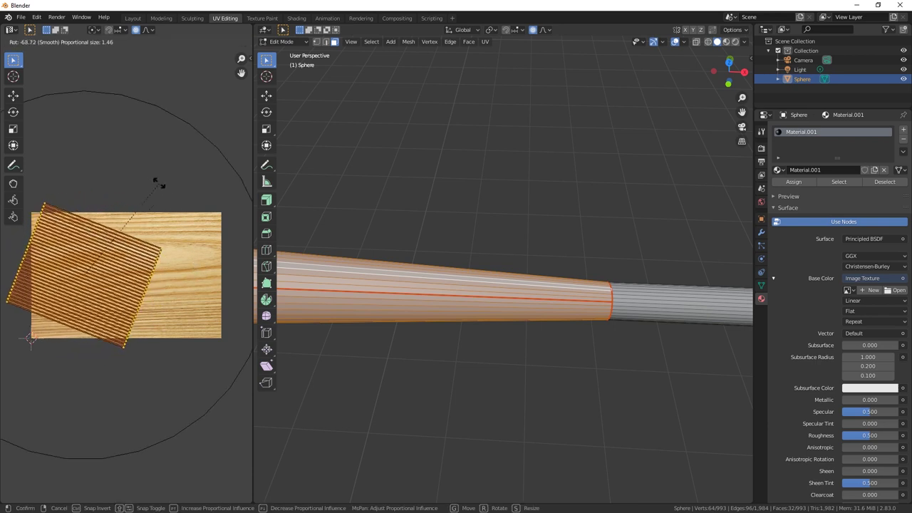
pyautogui.click(124, 151)
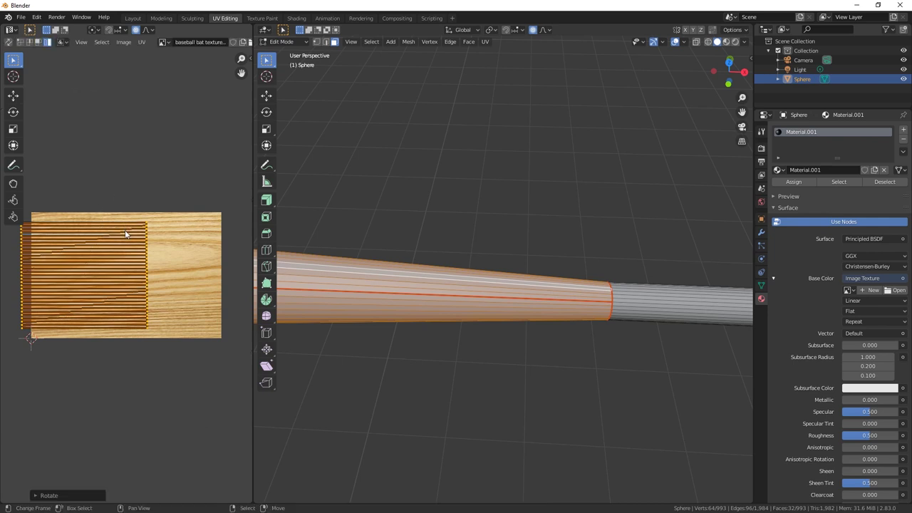
pyautogui.press('g')
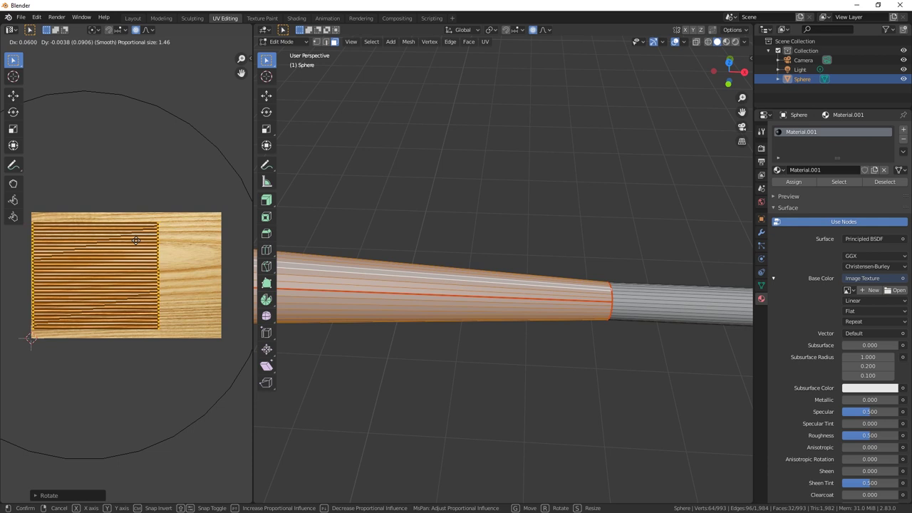
pyautogui.click(138, 240)
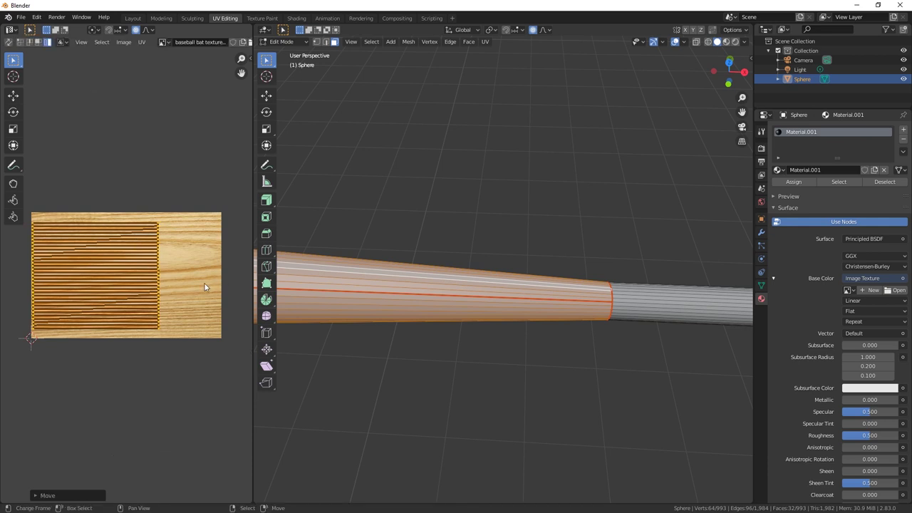
pyautogui.hotkey('alt', 'a')
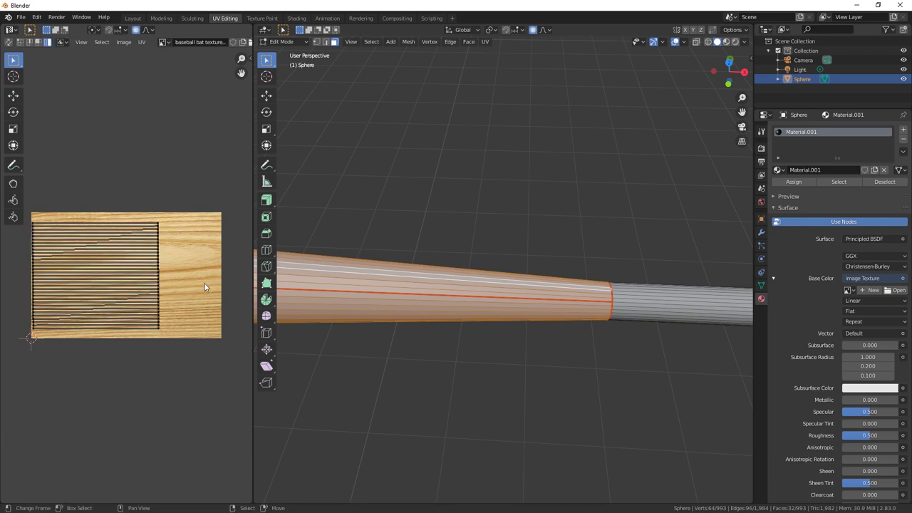
pyautogui.press('c')
pyautogui.click(154, 326)
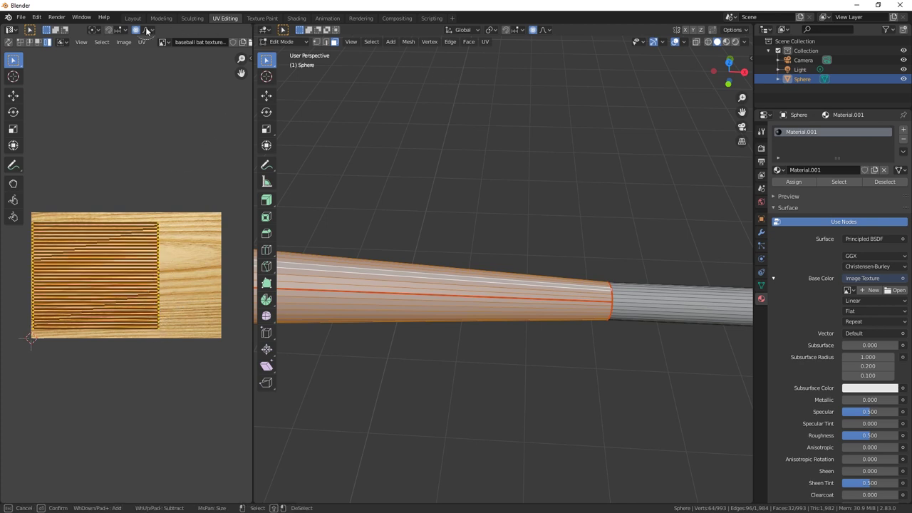
pyautogui.press('Escape')
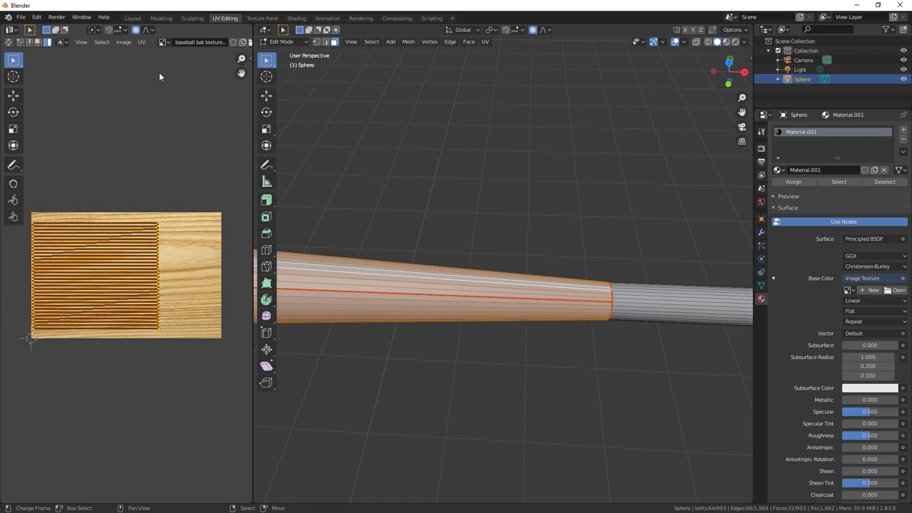
# Turn off proportional editing for UVs, circle-select the island's right column in vertex mode and stretch it to the wood image's right edge
pyautogui.click(137, 30)
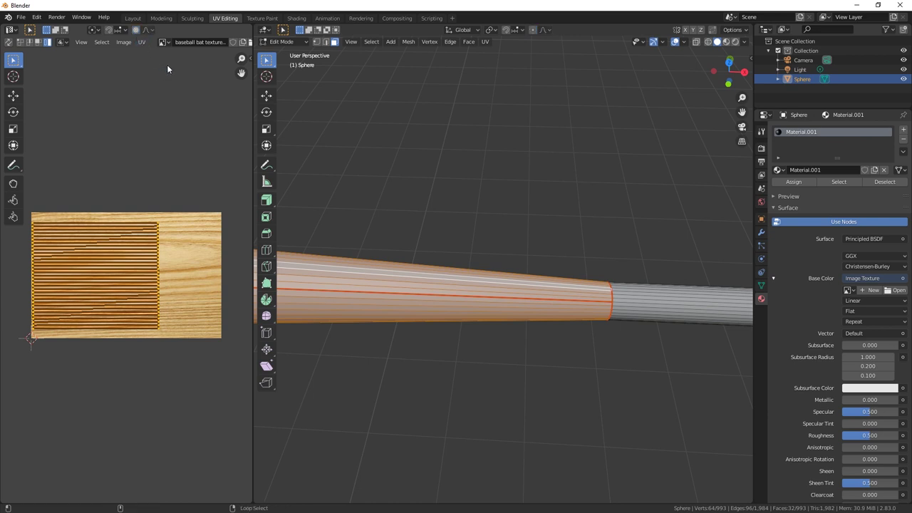
pyautogui.hotkey('alt', 'a')
pyautogui.press('c')
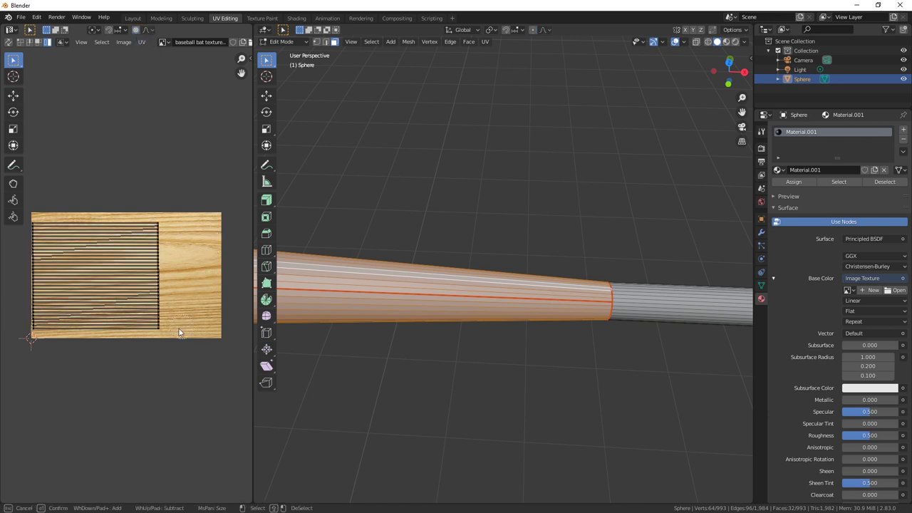
pyautogui.press('Escape')
pyautogui.click(19, 43)
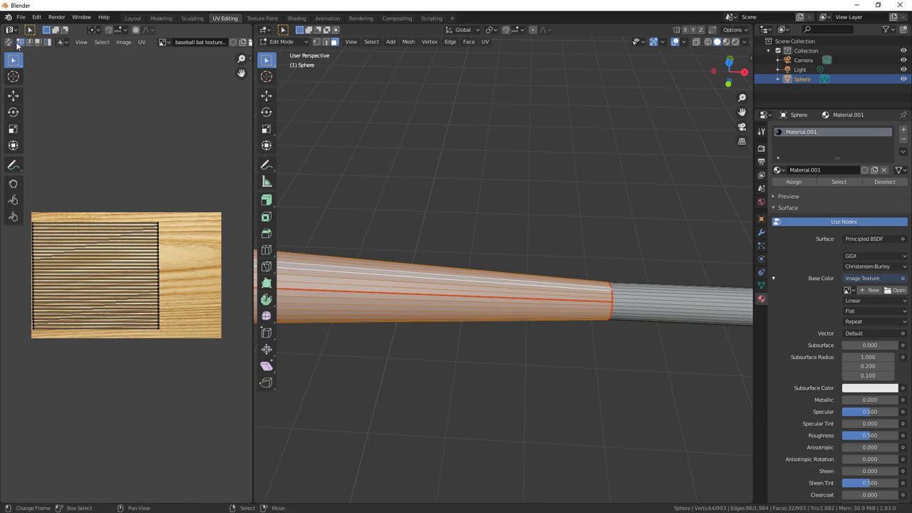
pyautogui.press('c')
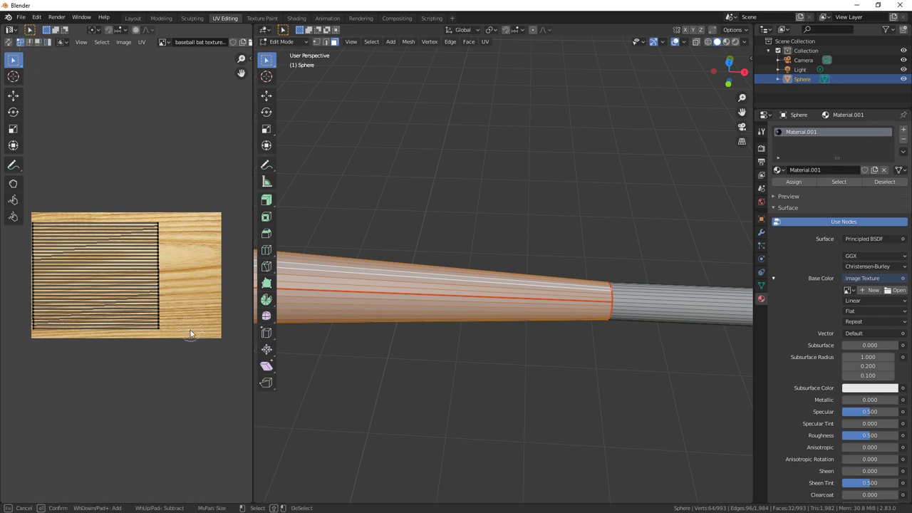
pyautogui.moveTo(158, 330)
pyautogui.mouseDown()
pyautogui.moveTo(159, 226)
pyautogui.moveTo(165, 194)
pyautogui.mouseUp()
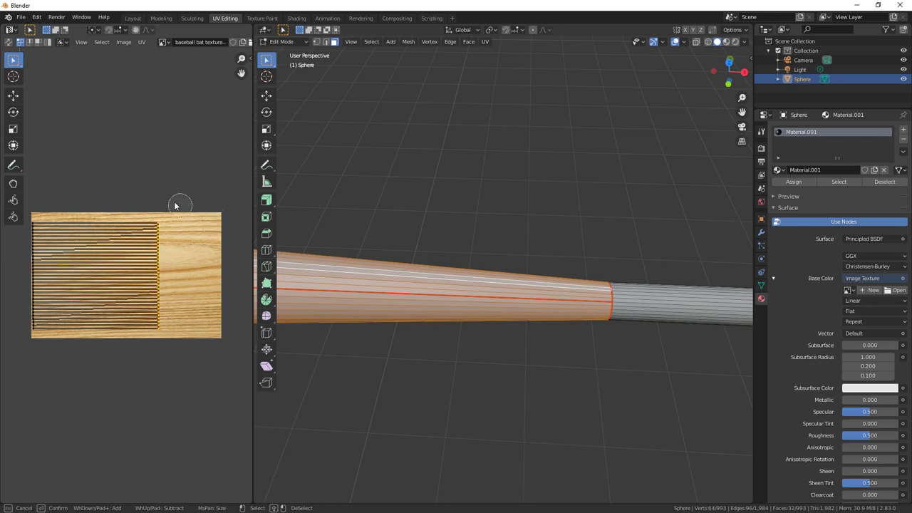
pyautogui.rightClick(121, 185)
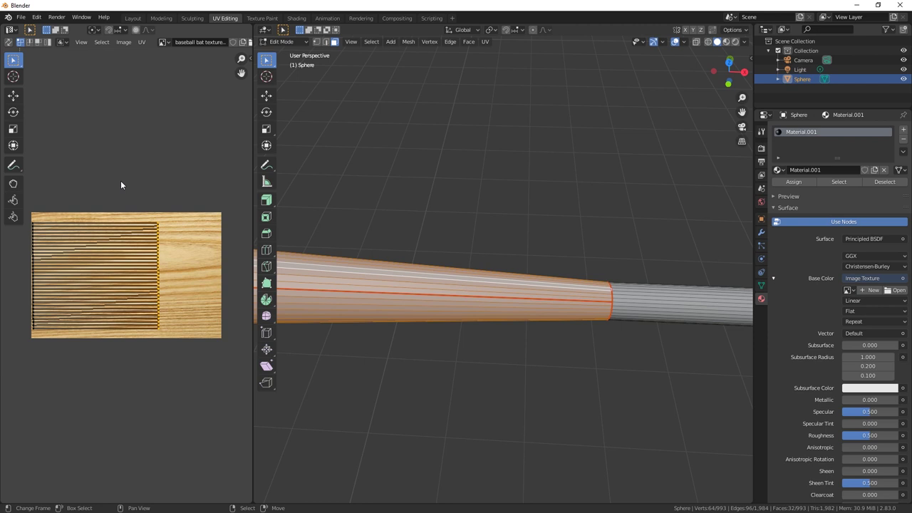
pyautogui.press('g')
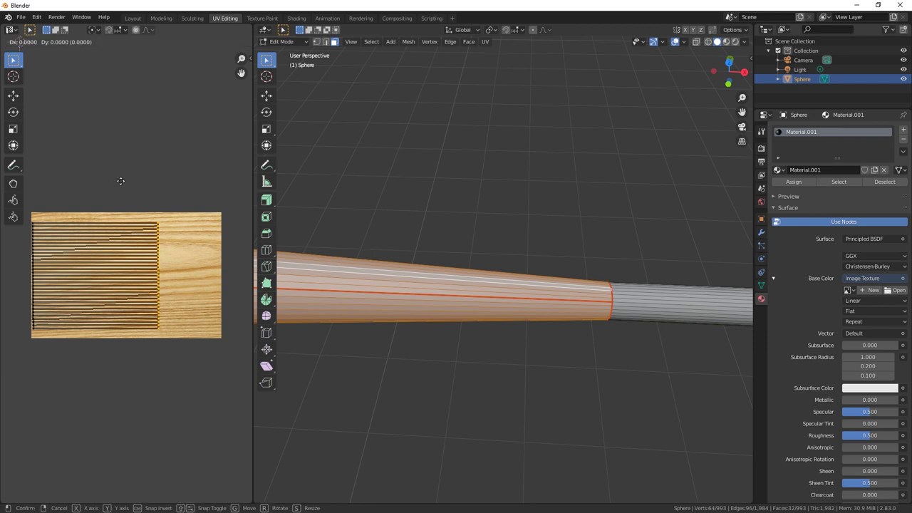
pyautogui.click(183, 184)
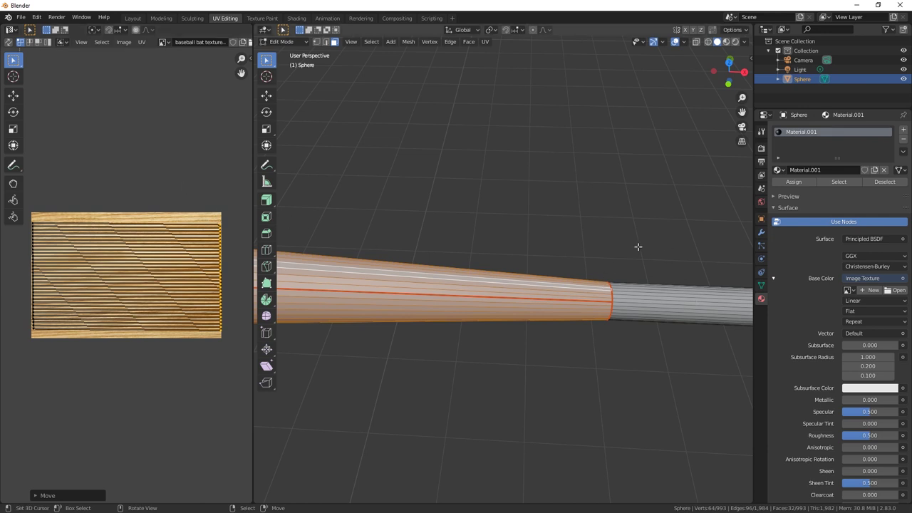
# Use baseball bat texture.jpg as the material's base colour image and show the model in Material Preview shading
pyautogui.click(849, 290)
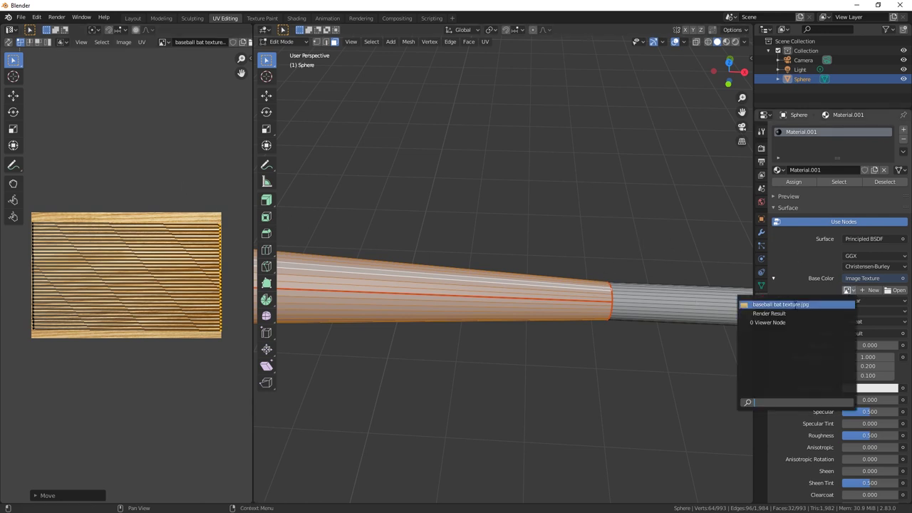
pyautogui.click(796, 305)
pyautogui.moveTo(678, 179)
pyautogui.mouseDown(button='middle')
pyautogui.moveTo(642, 197)
pyautogui.moveTo(627, 187)
pyautogui.mouseUp(button='middle')
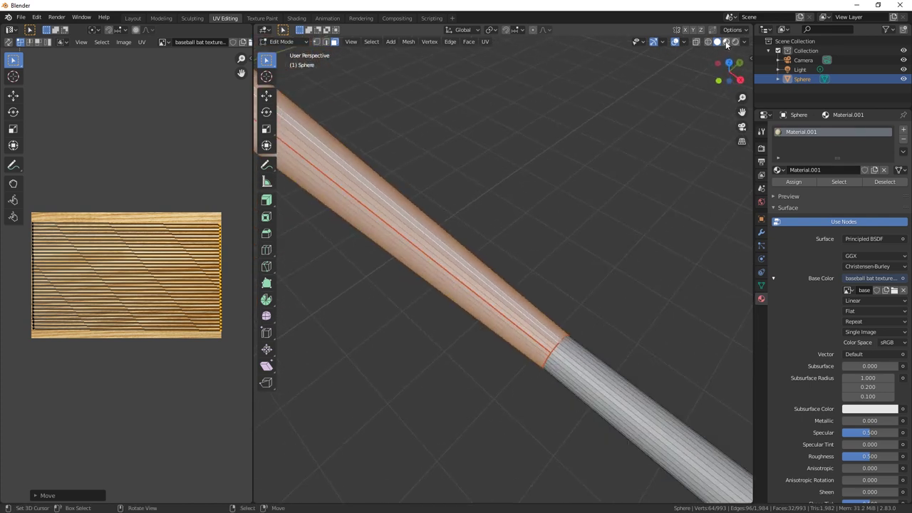
pyautogui.click(726, 43)
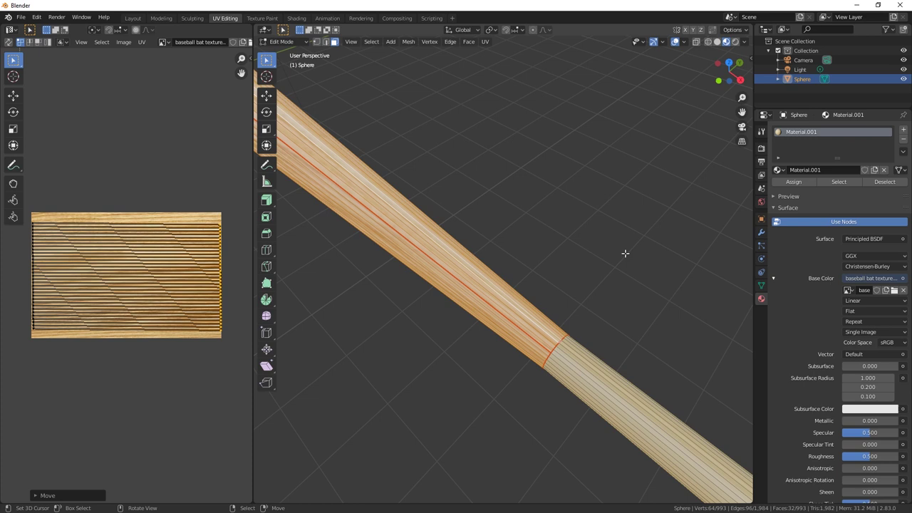
# Select the handle's ring of faces and assign it a second new material with a dark grey base colour, value about 0.153
pyautogui.moveTo(625, 253); pyautogui.dragTo(534, 268, button='middle')
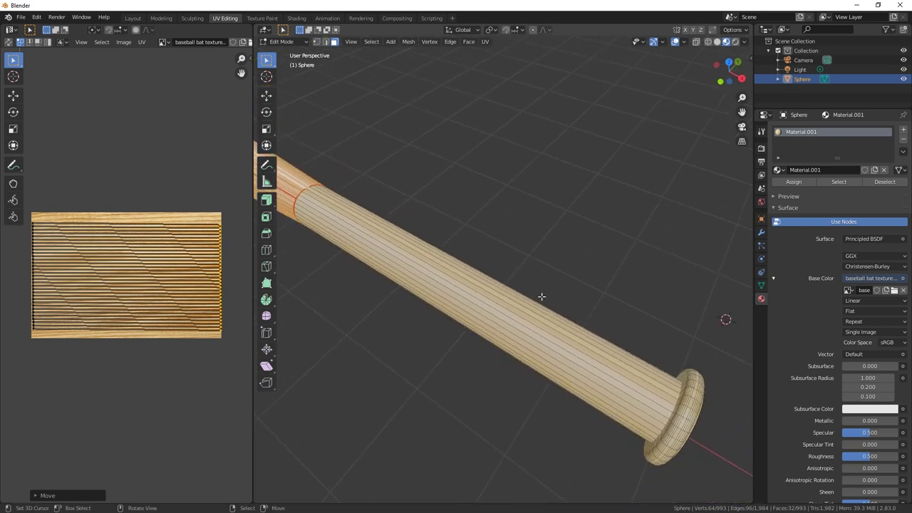
pyautogui.keyDown('alt'); pyautogui.click(483, 288); pyautogui.keyUp('alt')
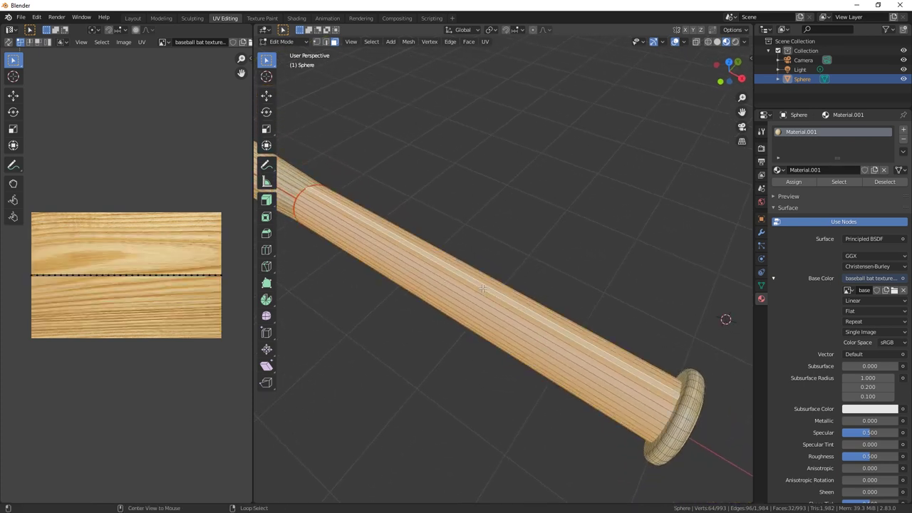
pyautogui.click(903, 132)
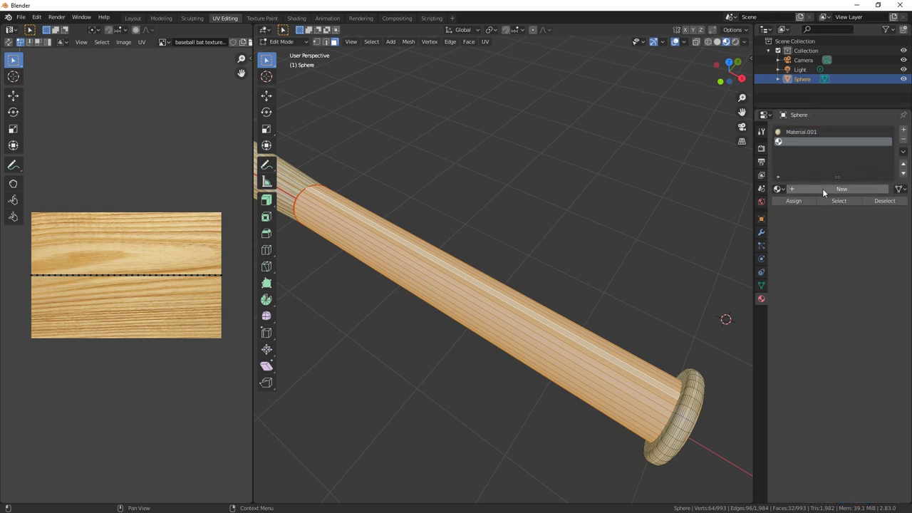
pyautogui.click(824, 188)
pyautogui.click(871, 297)
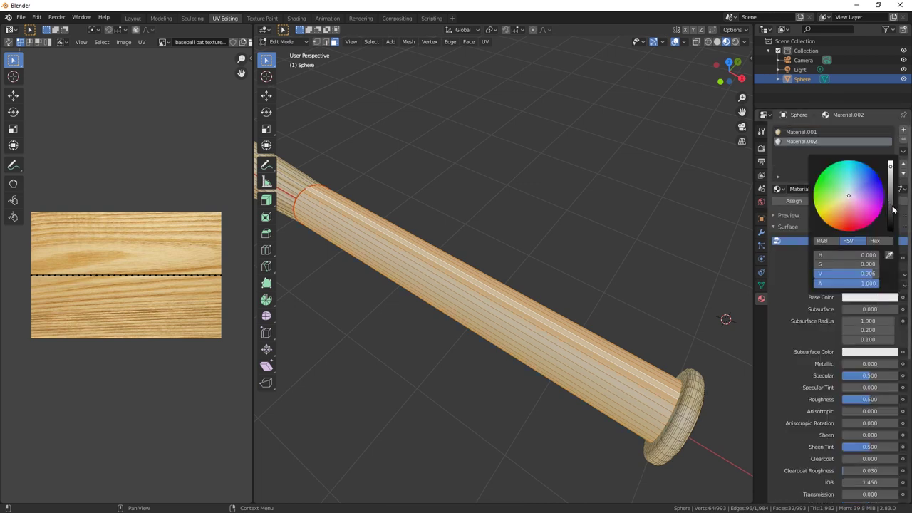
pyautogui.click(891, 214)
pyautogui.click(894, 224)
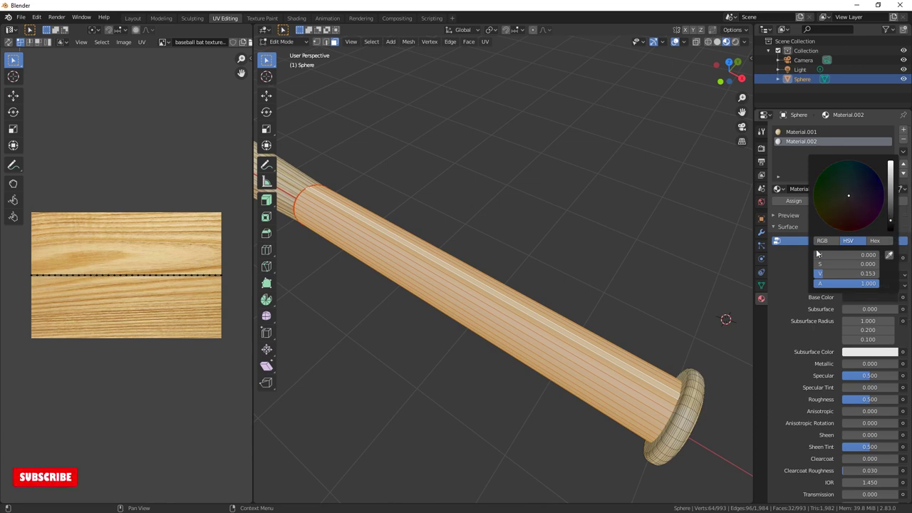
pyautogui.click(800, 201)
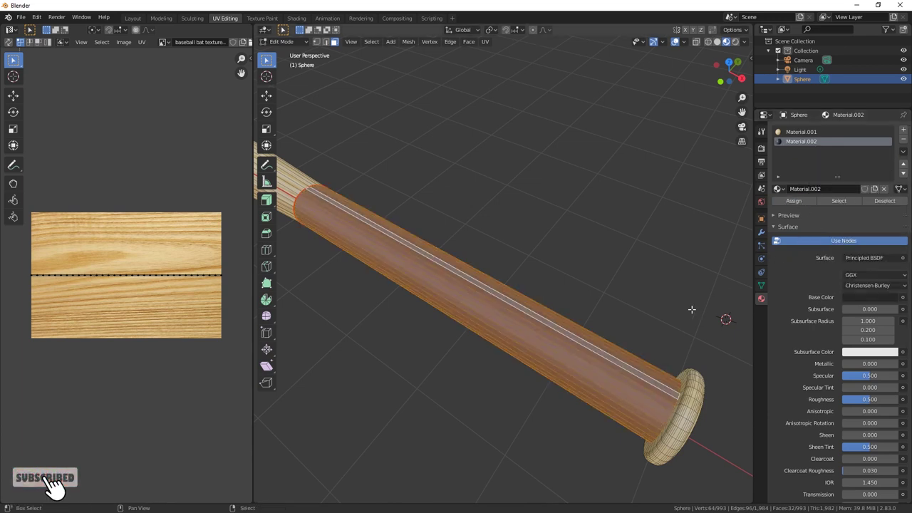
pyautogui.keyDown('shift'); pyautogui.moveTo(713, 344); pyautogui.dragTo(506, 309, button='middle'); pyautogui.keyUp('shift')
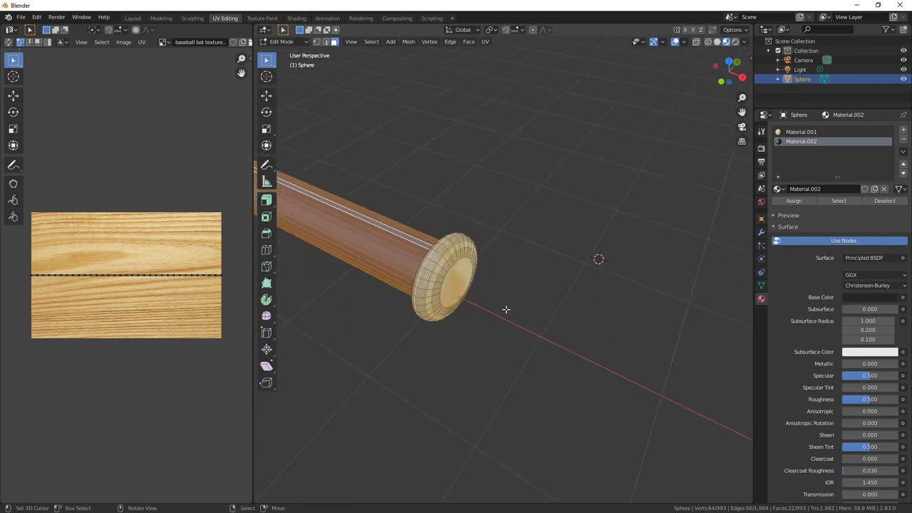
# Select the knob's round end face and grow the selection ring by ring until the whole knob up to the handle is selected
pyautogui.click(456, 280)
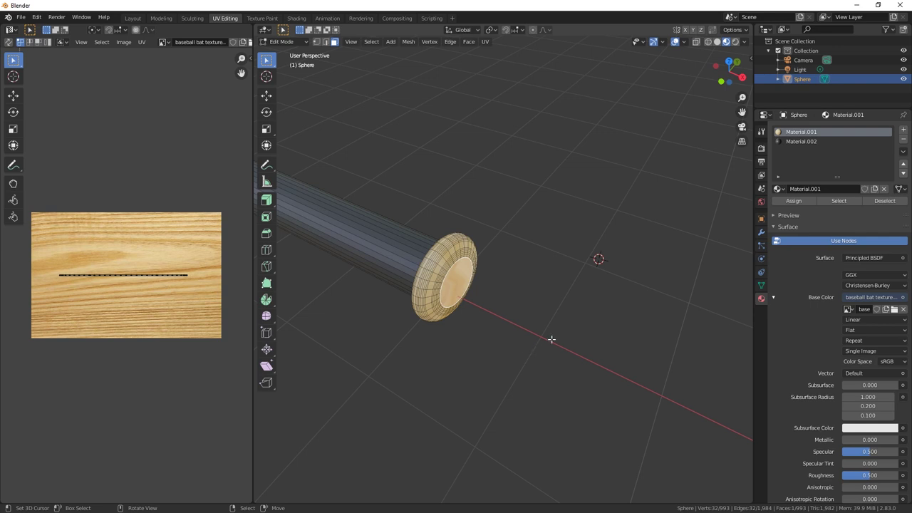
pyautogui.press('ctrl+KP_Add')
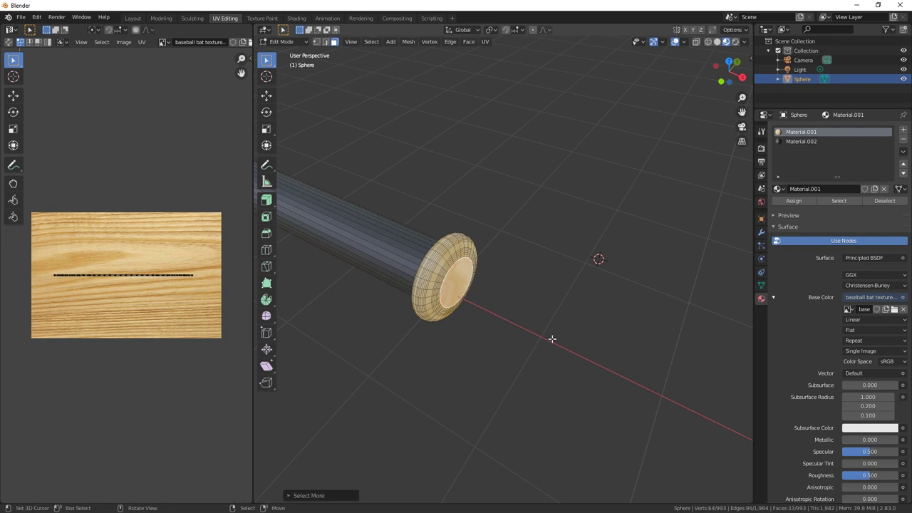
pyautogui.moveTo(552, 338); pyautogui.dragTo(552, 339, button='middle')
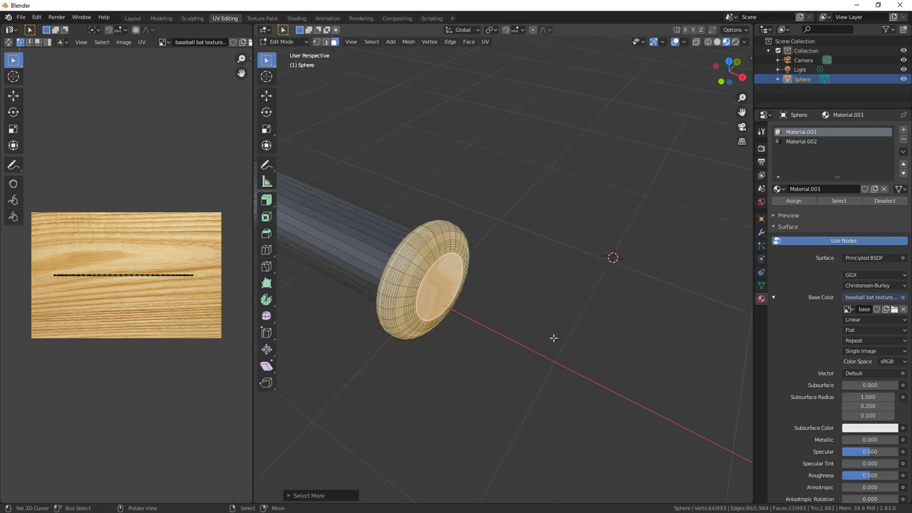
pyautogui.scroll(5, 467, 395)
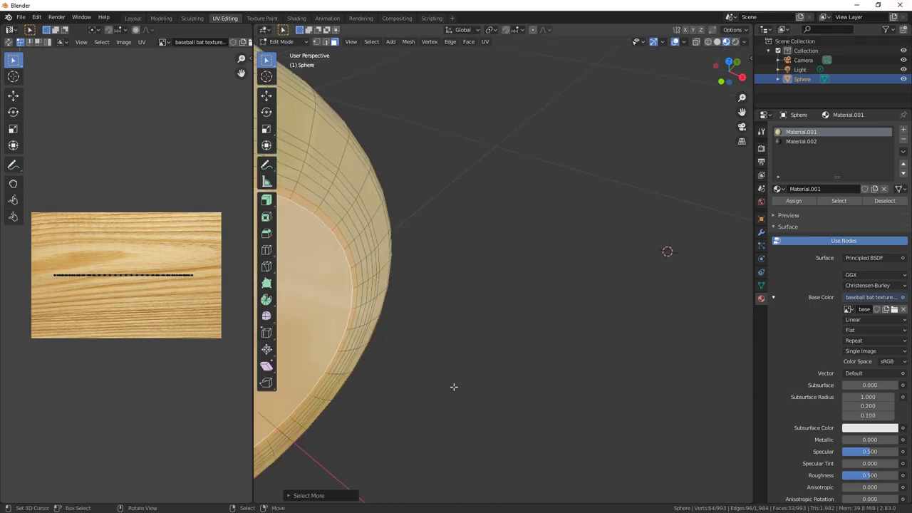
pyautogui.scroll(-4, 526, 366)
pyautogui.moveTo(562, 366); pyautogui.dragTo(506, 349, button='middle')
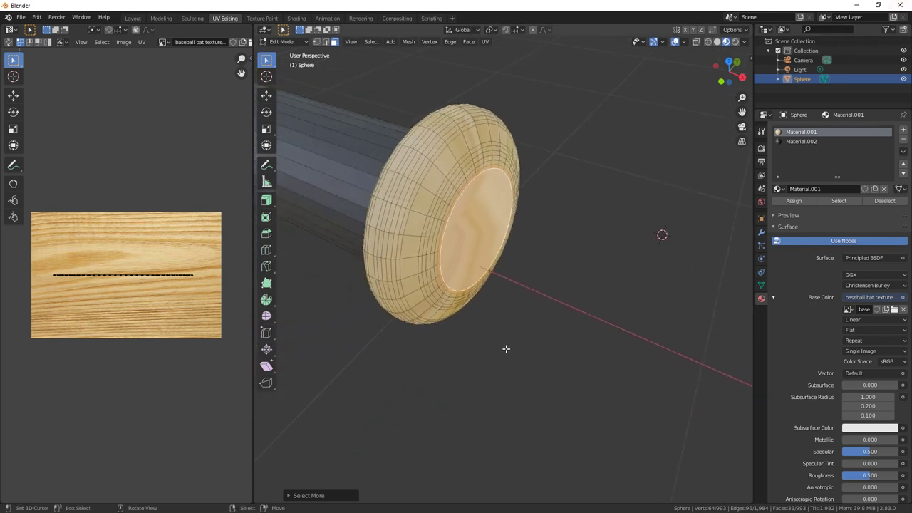
pyautogui.press('ctrl+KP_Add')
pyautogui.press('ctrl+KP_Add')
pyautogui.press('ctrl+KP_Add')
pyautogui.press('ctrl+KP_Add')
pyautogui.press('ctrl+KP_Add')
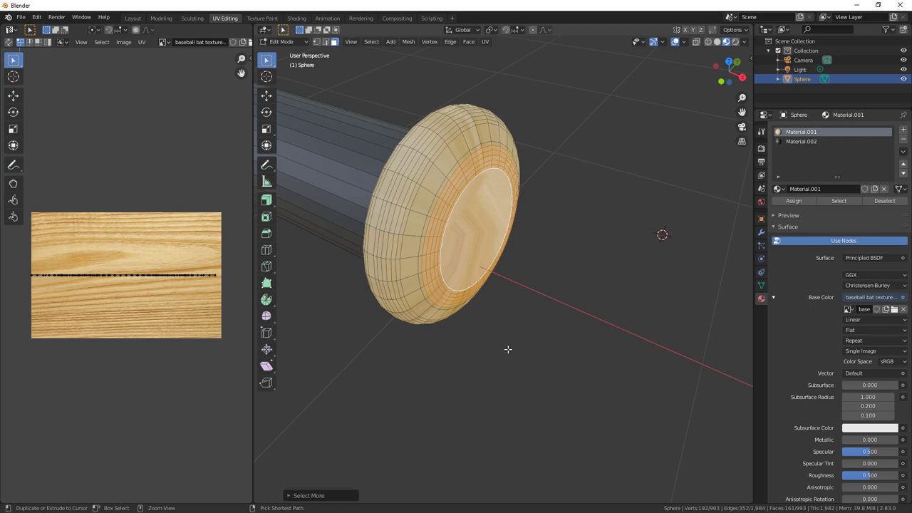
pyautogui.press('ctrl+KP_Add')
pyautogui.press('ctrl+KP_Add')
pyautogui.press('ctrl+KP_Add')
pyautogui.press('ctrl+KP_Add')
pyautogui.press('ctrl+KP_Add')
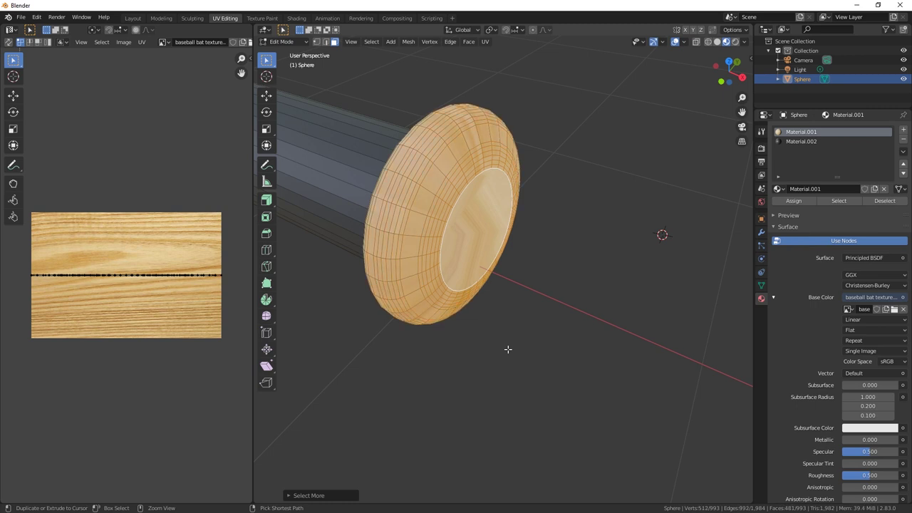
pyautogui.moveTo(573, 371); pyautogui.dragTo(547, 380, button='middle')
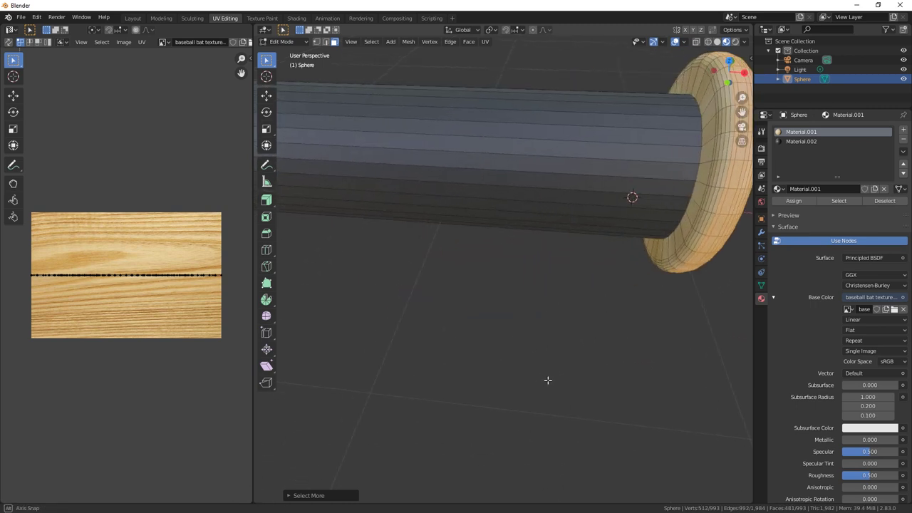
pyautogui.press('ctrl+KP_Add')
pyautogui.press('ctrl+KP_Add')
pyautogui.press('ctrl+KP_Add')
pyautogui.press('ctrl+KP_Add')
pyautogui.press('ctrl+KP_Add')
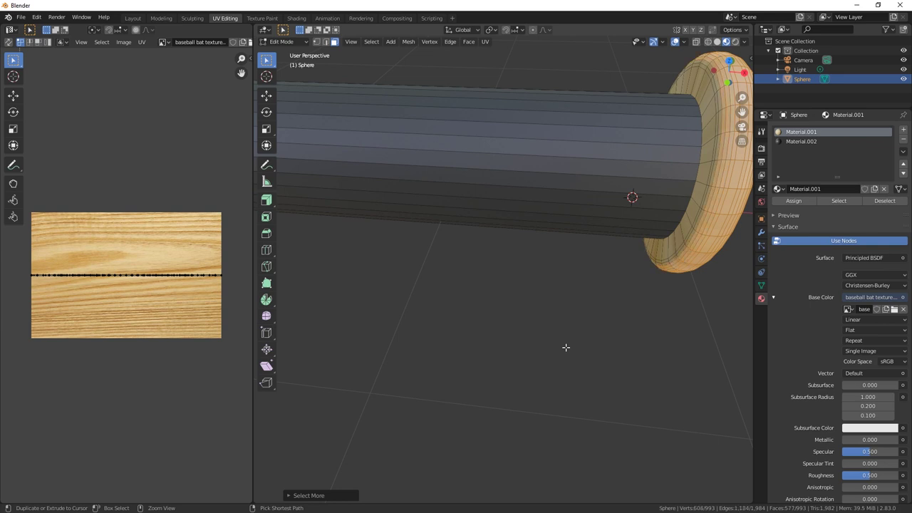
pyautogui.press('ctrl+KP_Add')
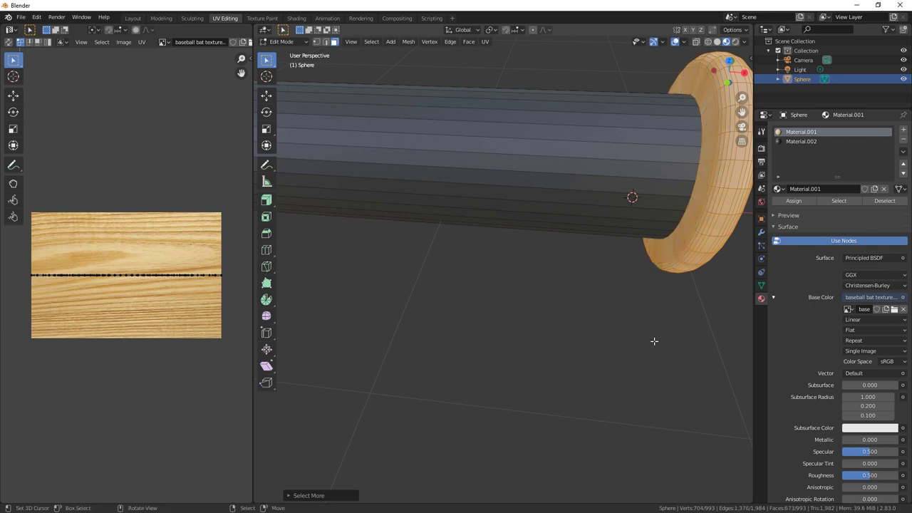
# Add a third new material with Metallic set to 1.000 and assign it to the selected knob faces
pyautogui.moveTo(654, 342); pyautogui.dragTo(613, 341, button='middle')
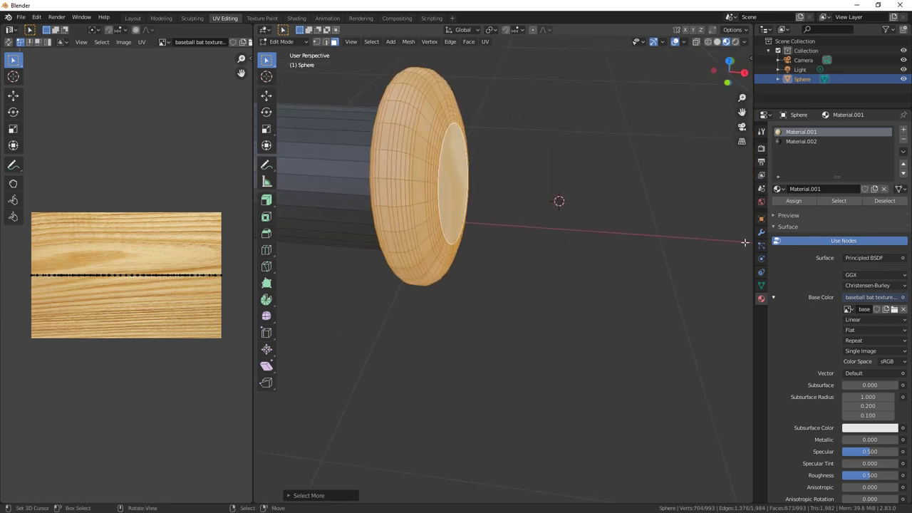
pyautogui.click(906, 133)
pyautogui.click(847, 188)
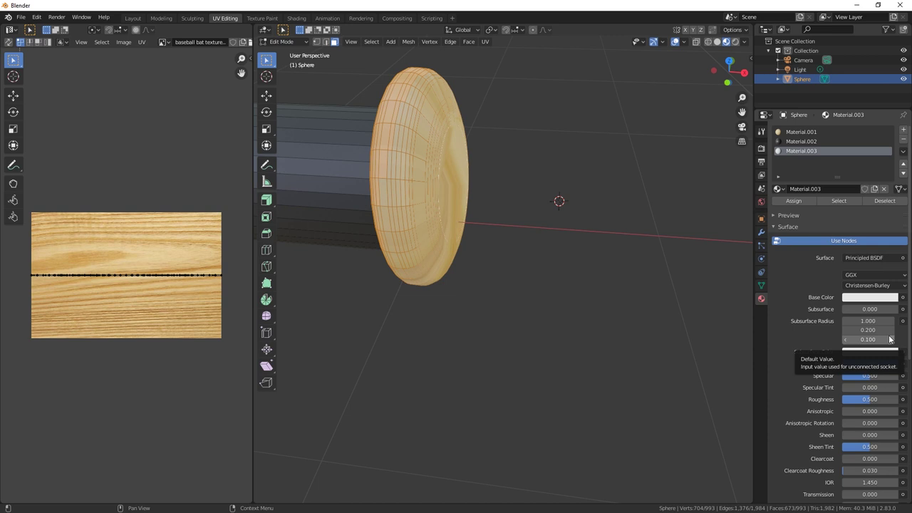
pyautogui.click(789, 203)
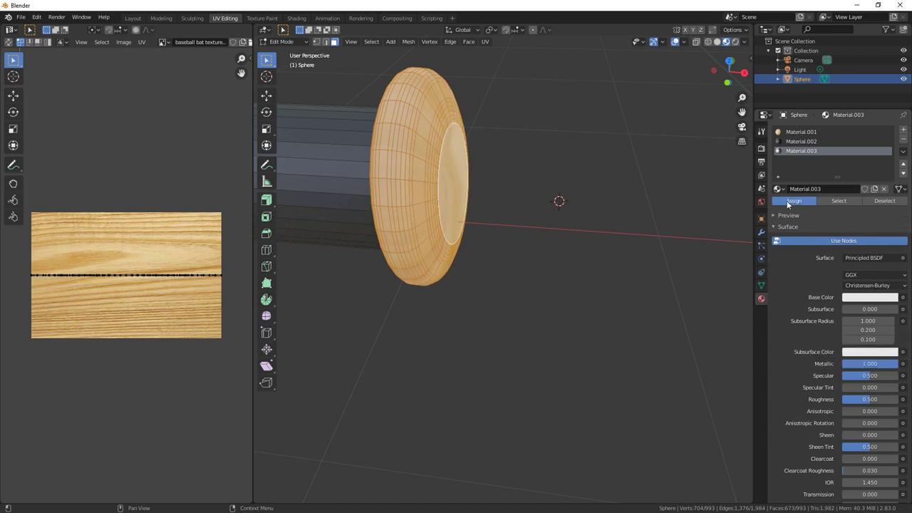
# Return to Object Mode and apply Shade Smooth to the whole bat
pyautogui.rightClick(609, 273)
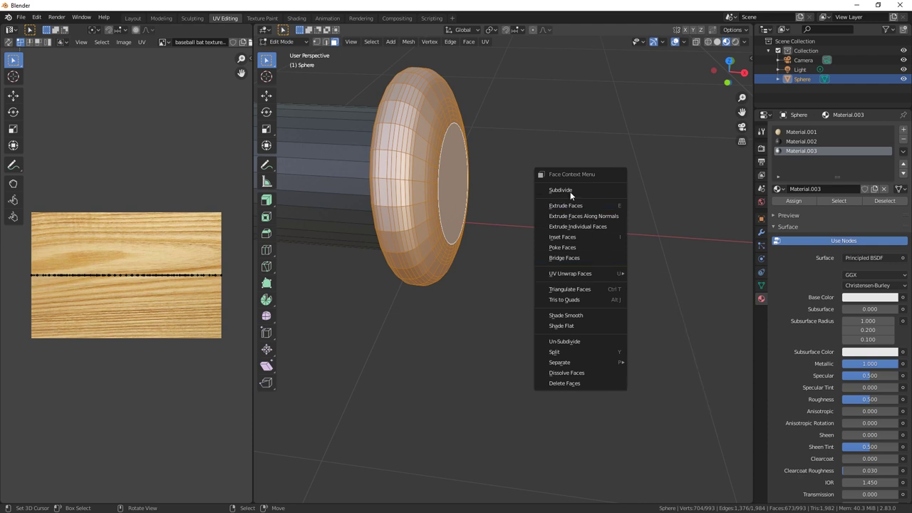
pyautogui.click(489, 301)
pyautogui.press('Tab')
pyautogui.press('w')
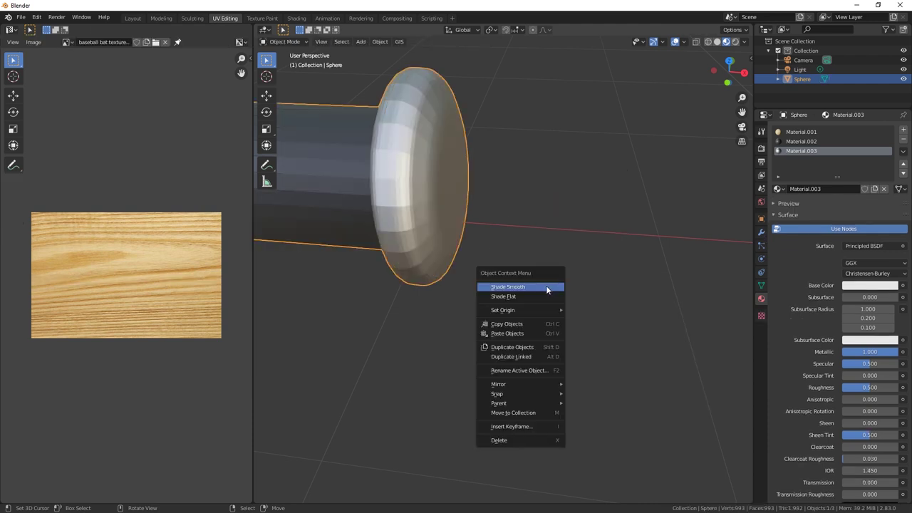
pyautogui.click(547, 286)
pyautogui.scroll(-5, 546, 317)
pyautogui.moveTo(542, 337); pyautogui.dragTo(496, 347, button='middle')
pyautogui.scroll(4, 513, 360)
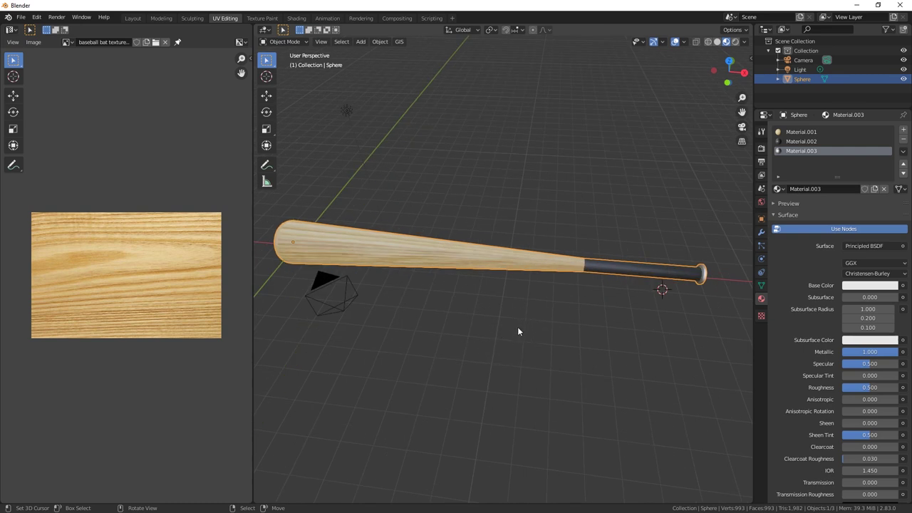
pyautogui.moveTo(519, 331); pyautogui.dragTo(453, 353, button='middle')
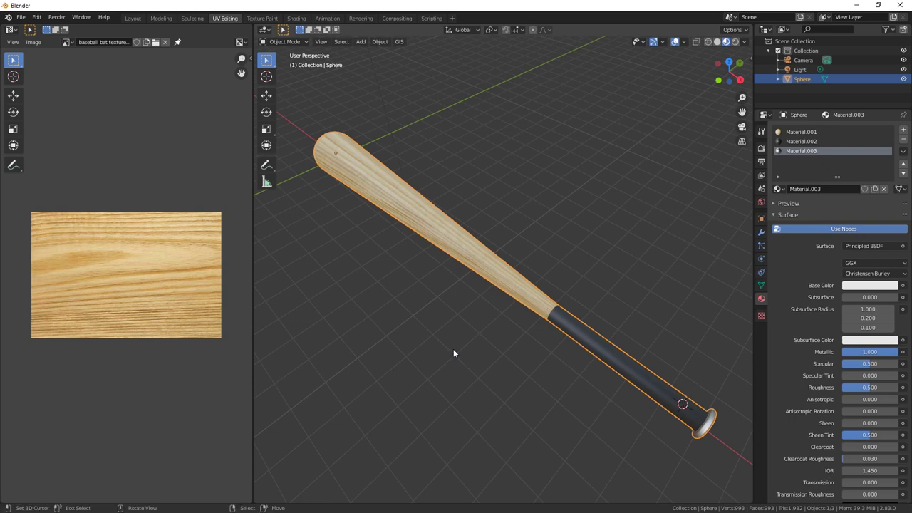